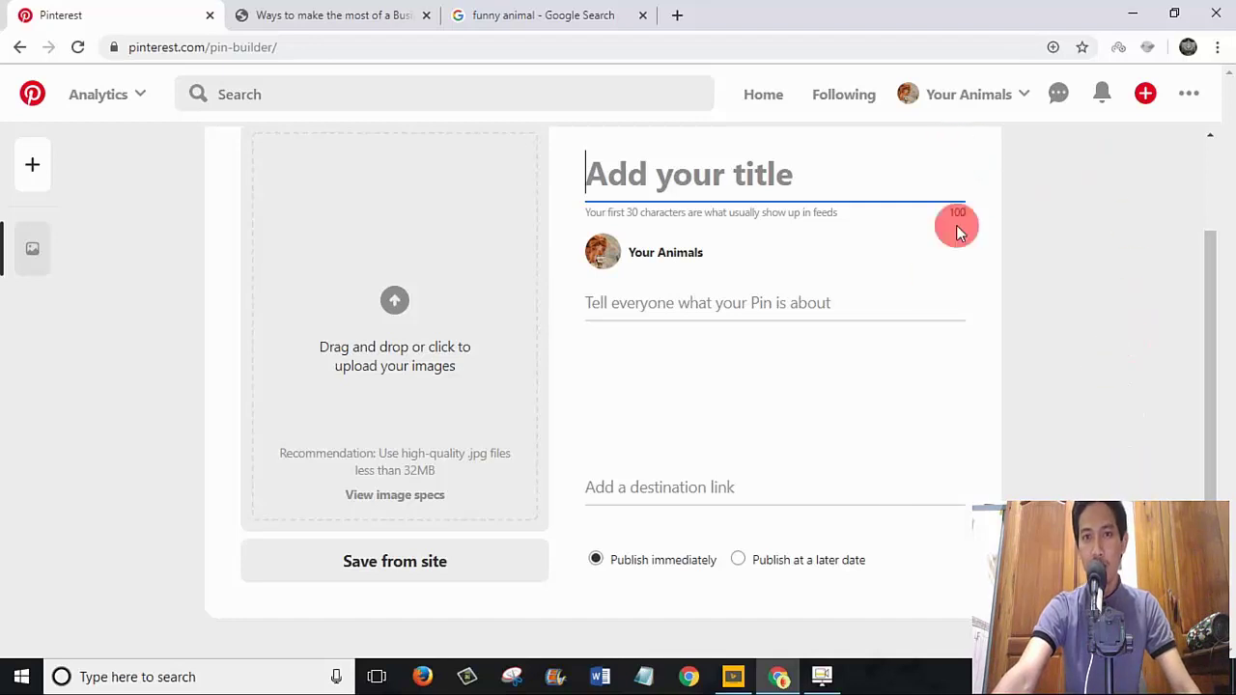
pyautogui.click(1145, 100)
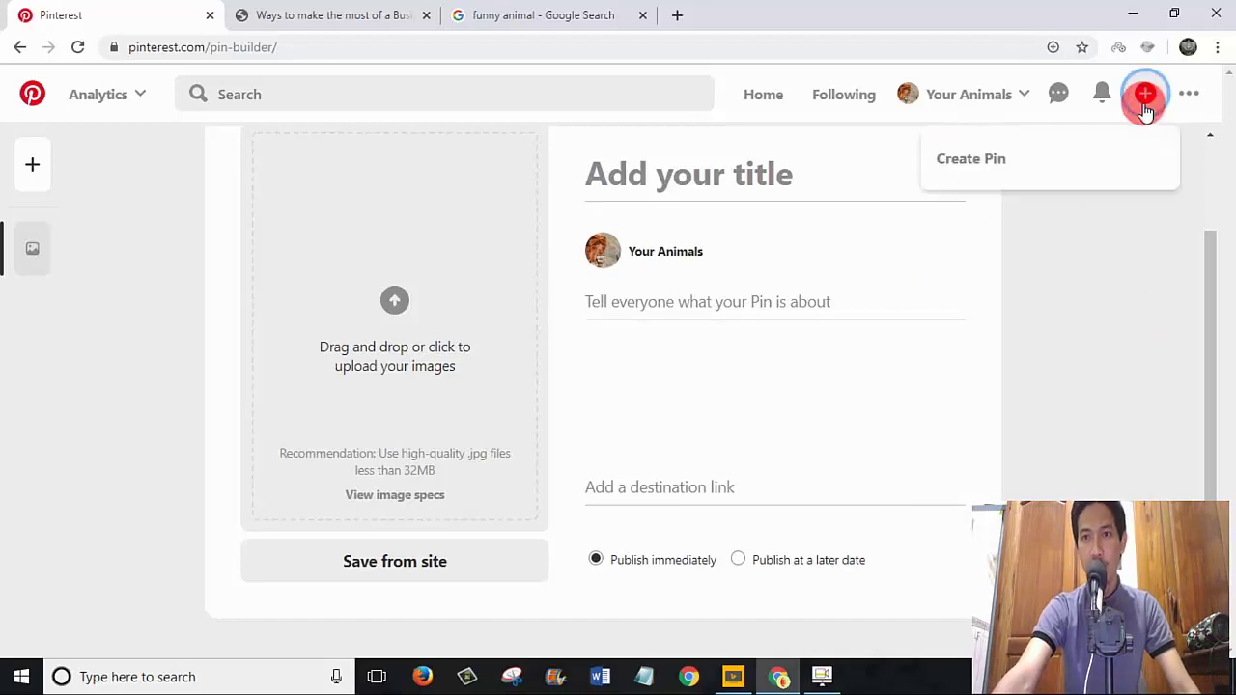
pyautogui.click(986, 162)
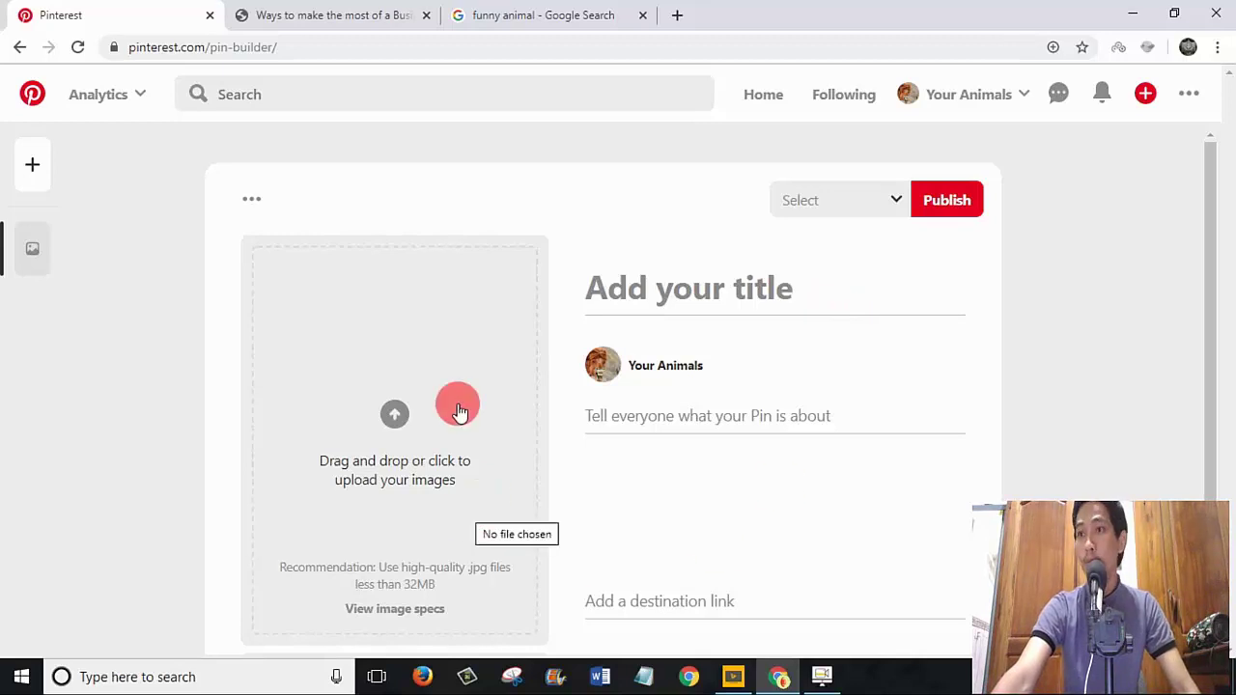
pyautogui.scroll(-1, 637, 489)
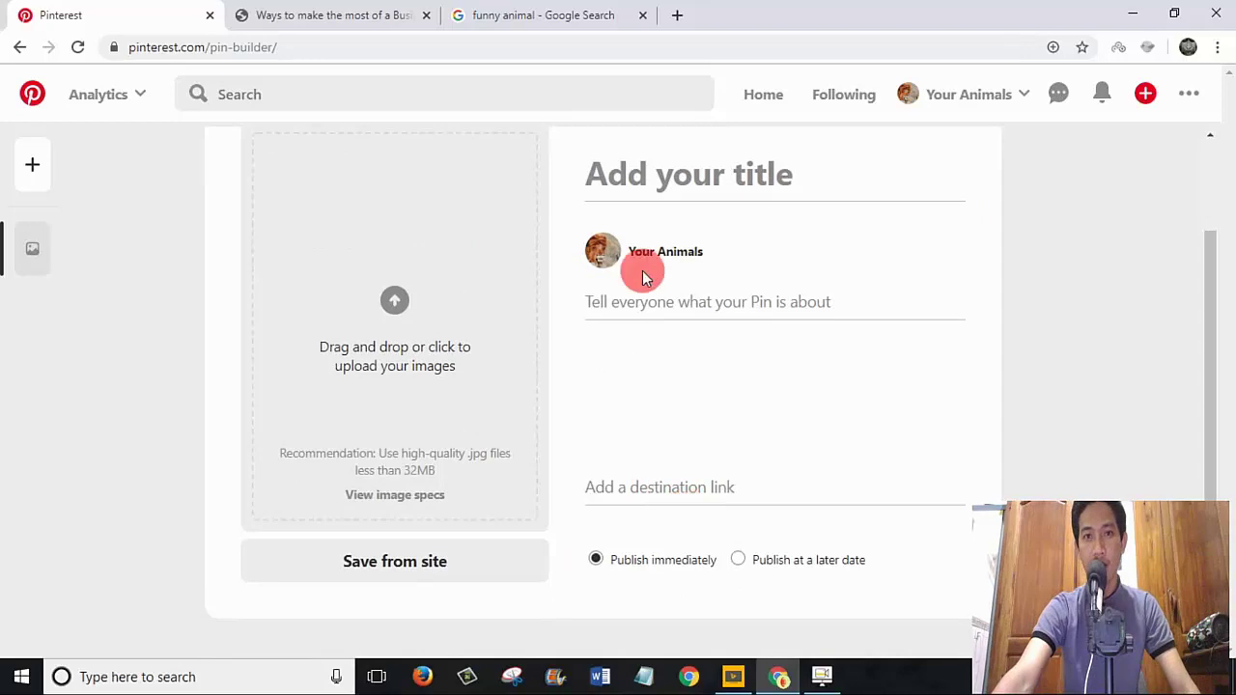
pyautogui.scroll(1, 666, 286)
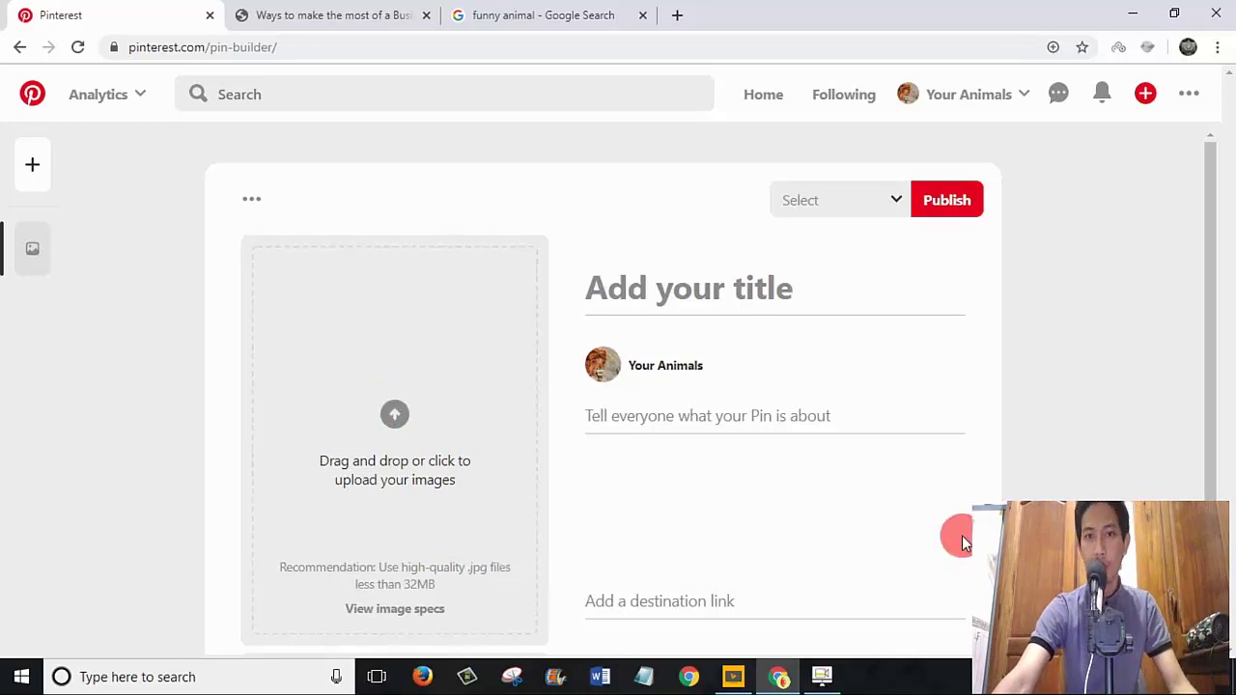
pyautogui.scroll(-1, 957, 459)
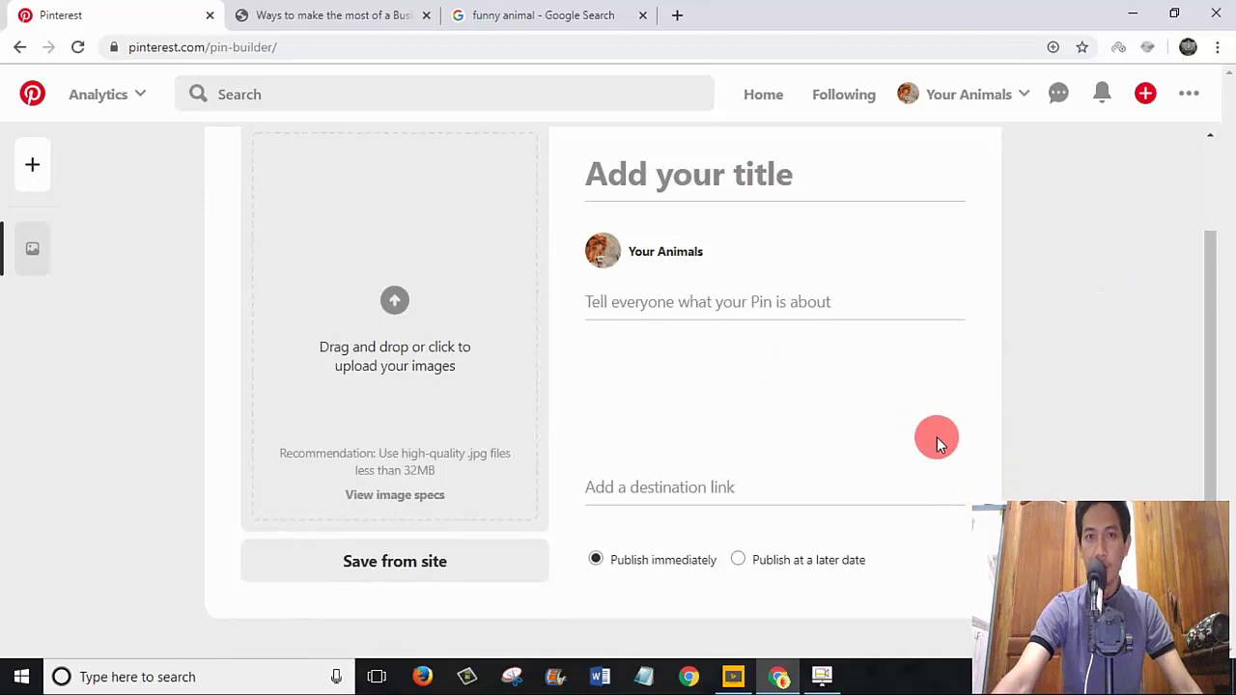
# Step: Cancel the pin's image file picker without choosing a file and go to the 'funny animal' Google image results
pyautogui.click(399, 316)
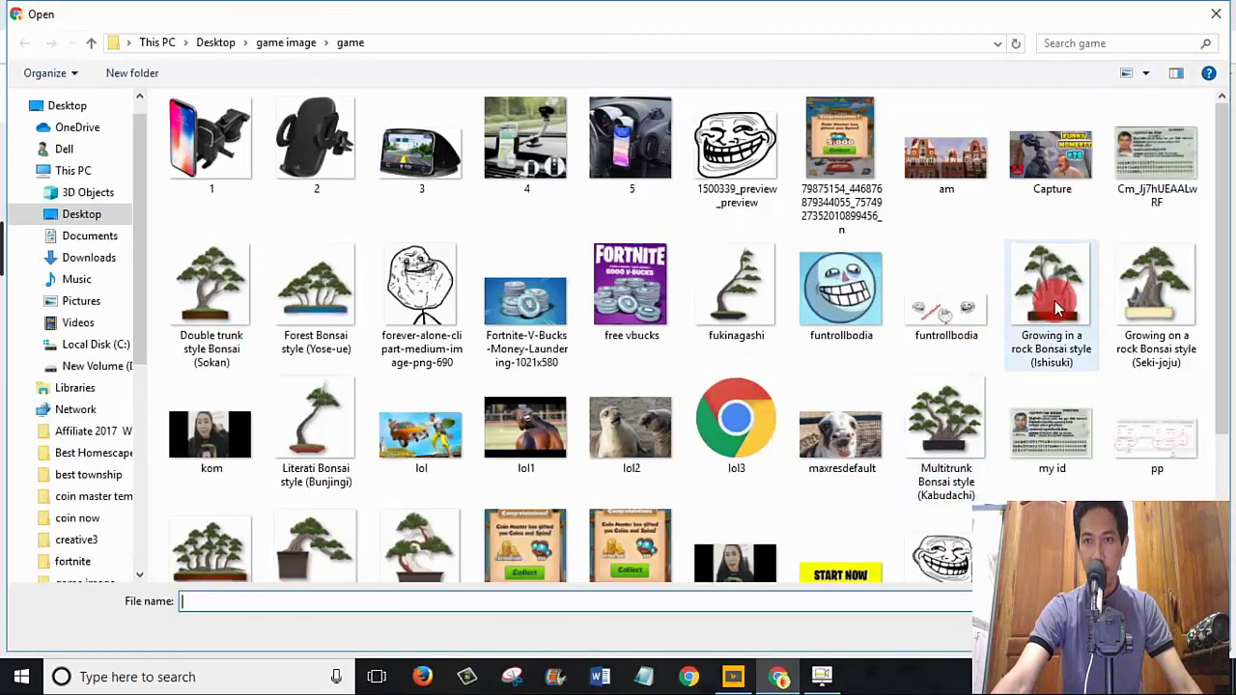
pyautogui.scroll(-2, 1034, 299)
pyautogui.scroll(2, 676, 396)
pyautogui.scroll(-2, 724, 454)
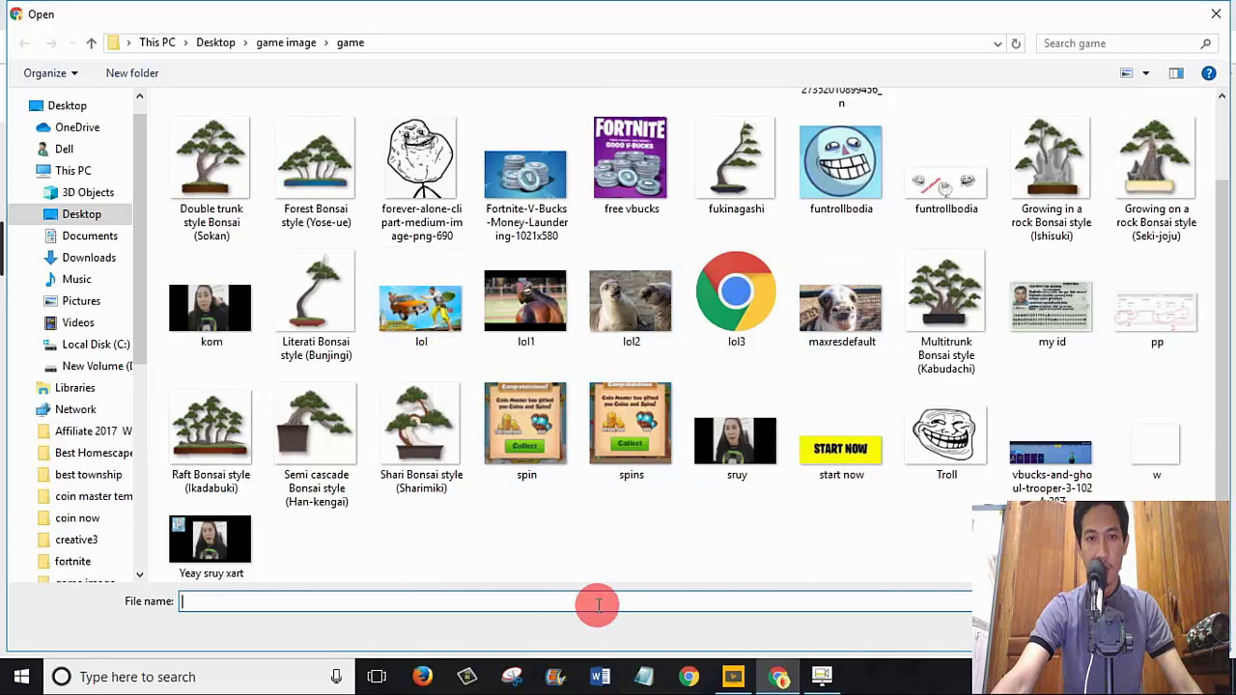
pyautogui.scroll(2, 614, 561)
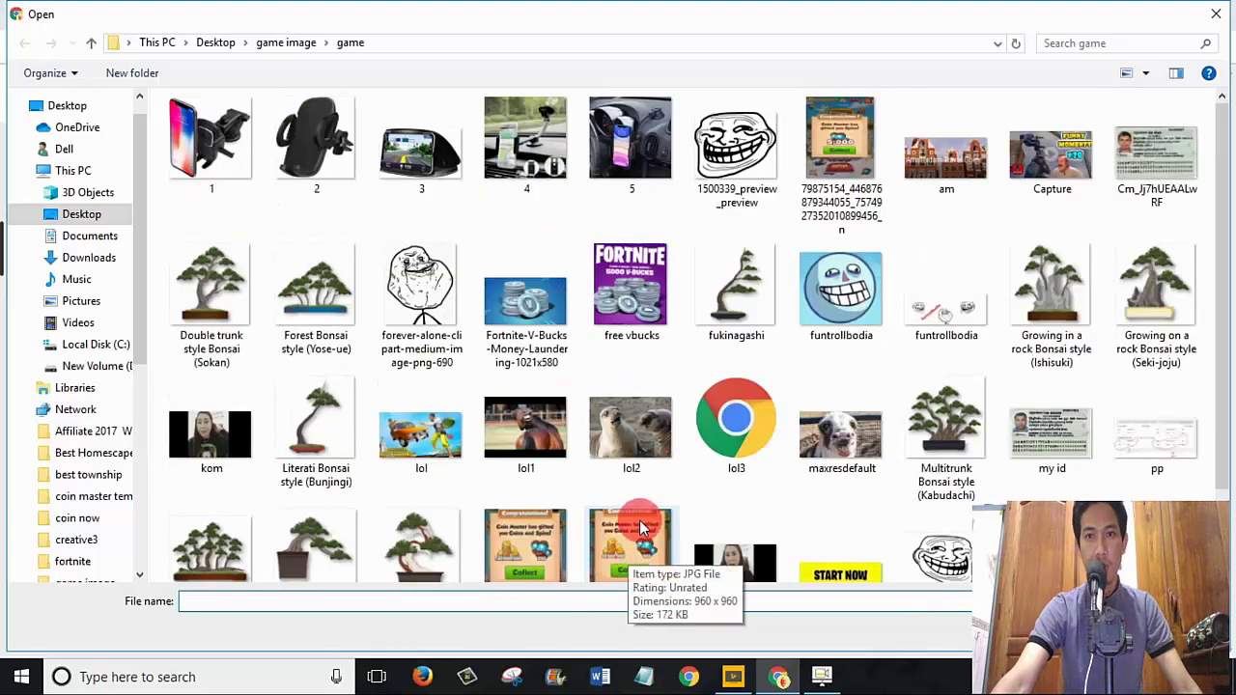
pyautogui.press('Escape')
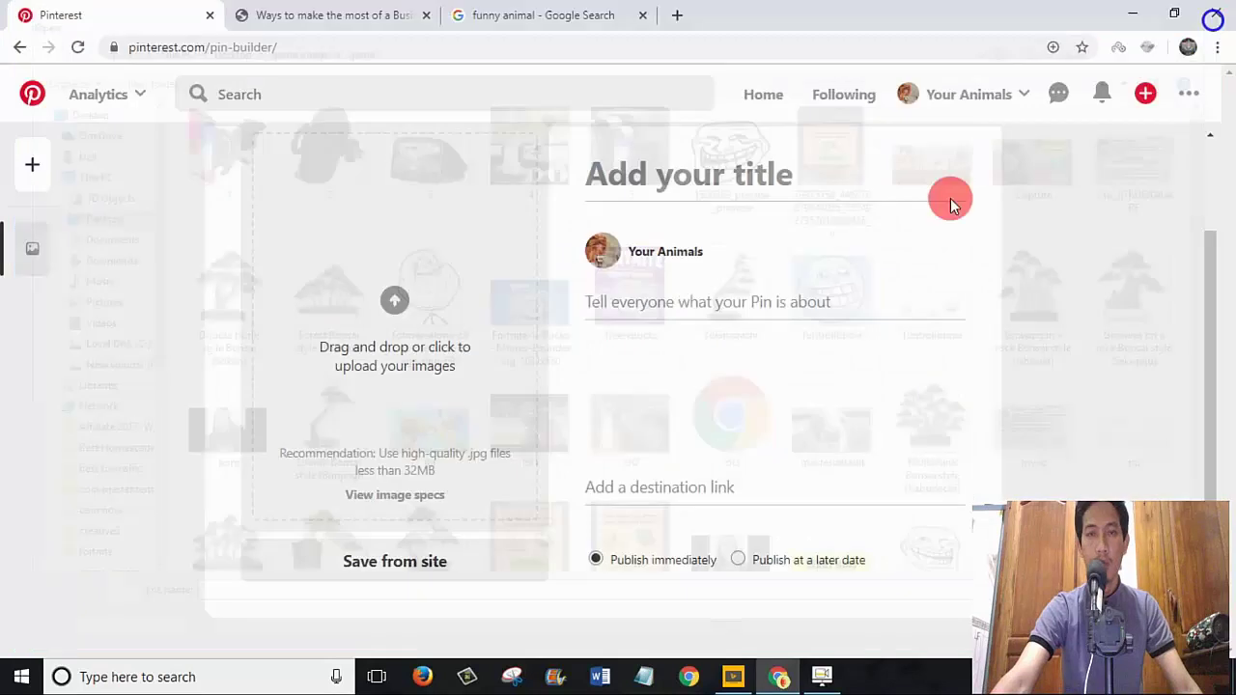
pyautogui.click(536, 9)
pyautogui.scroll(-4, 477, 403)
# Step: Save the wide-eyed cat picture from Google Images to the computer as owl.jpg
pyautogui.click(188, 140)
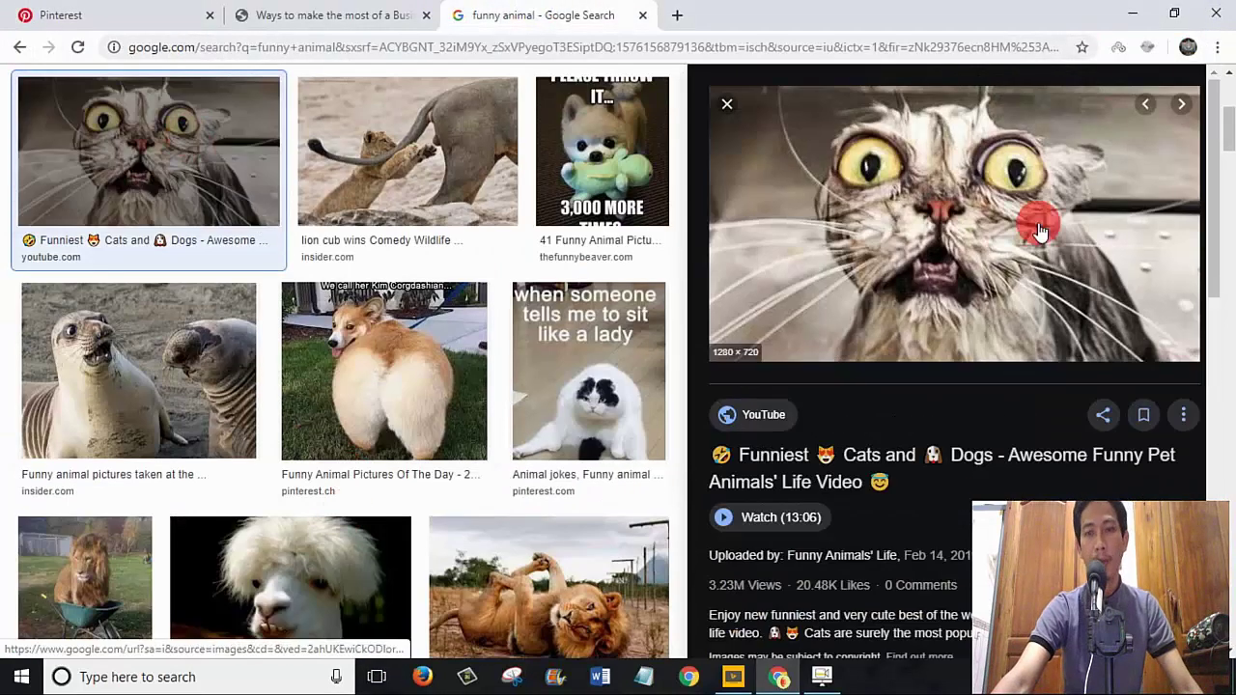
pyautogui.rightClick(872, 192)
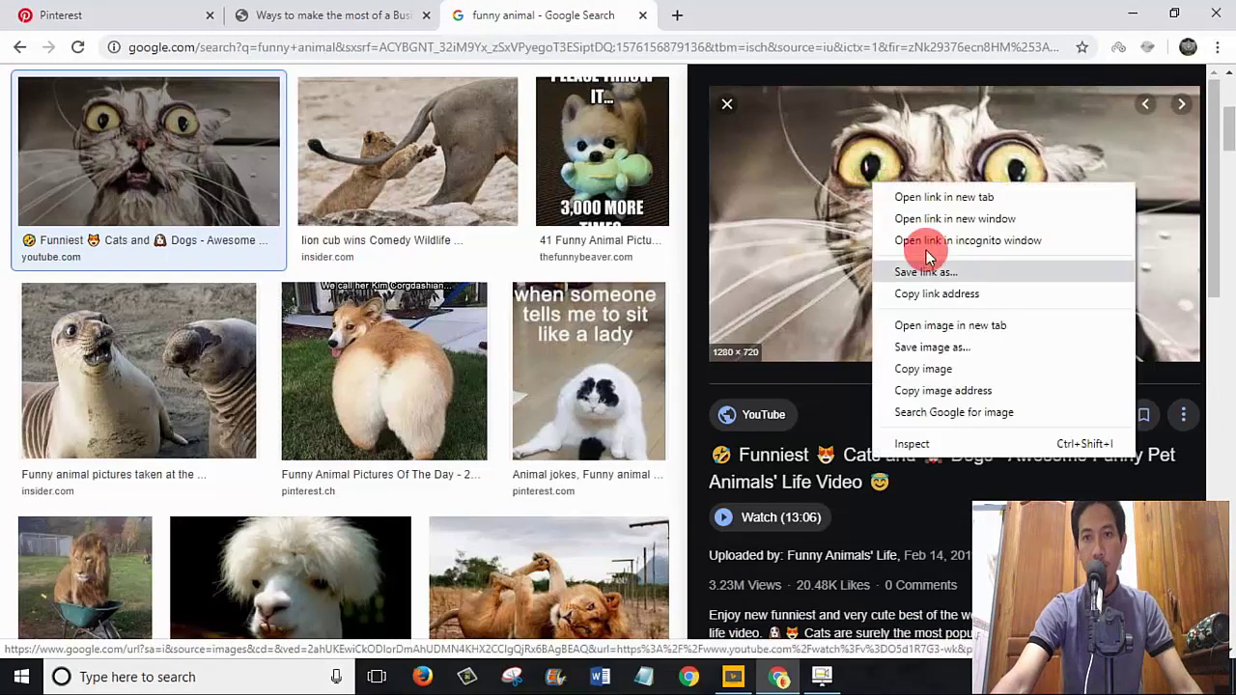
pyautogui.click(942, 349)
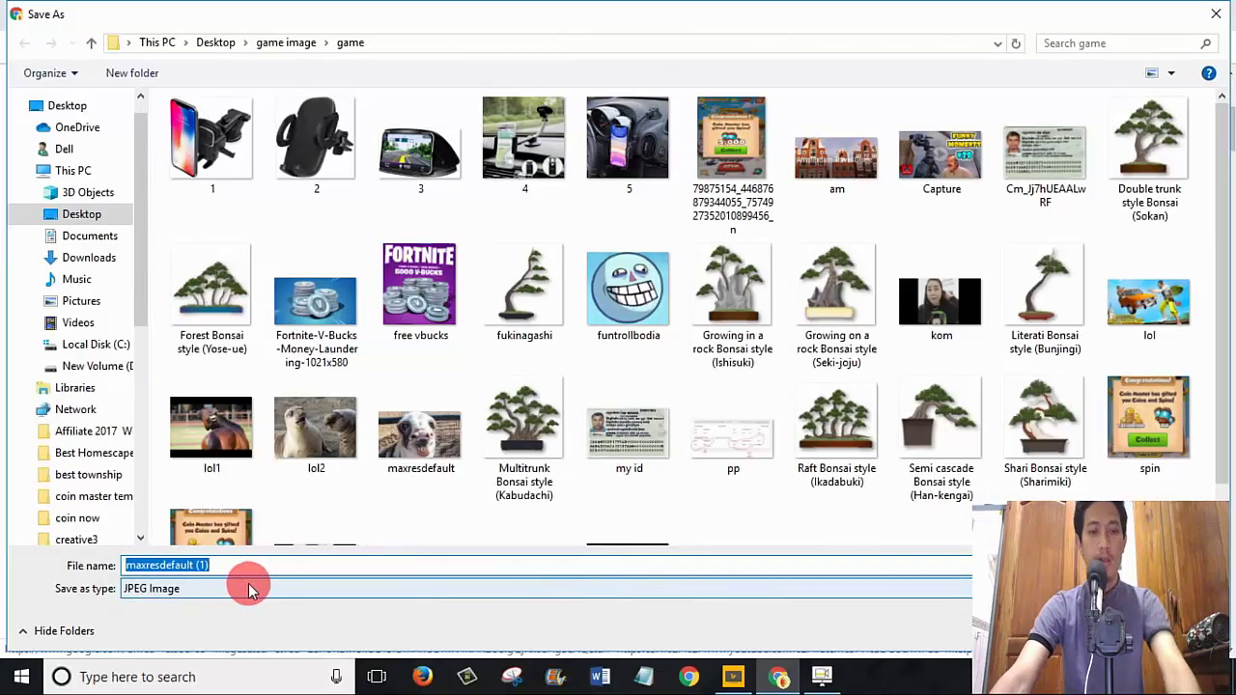
pyautogui.write('owl')
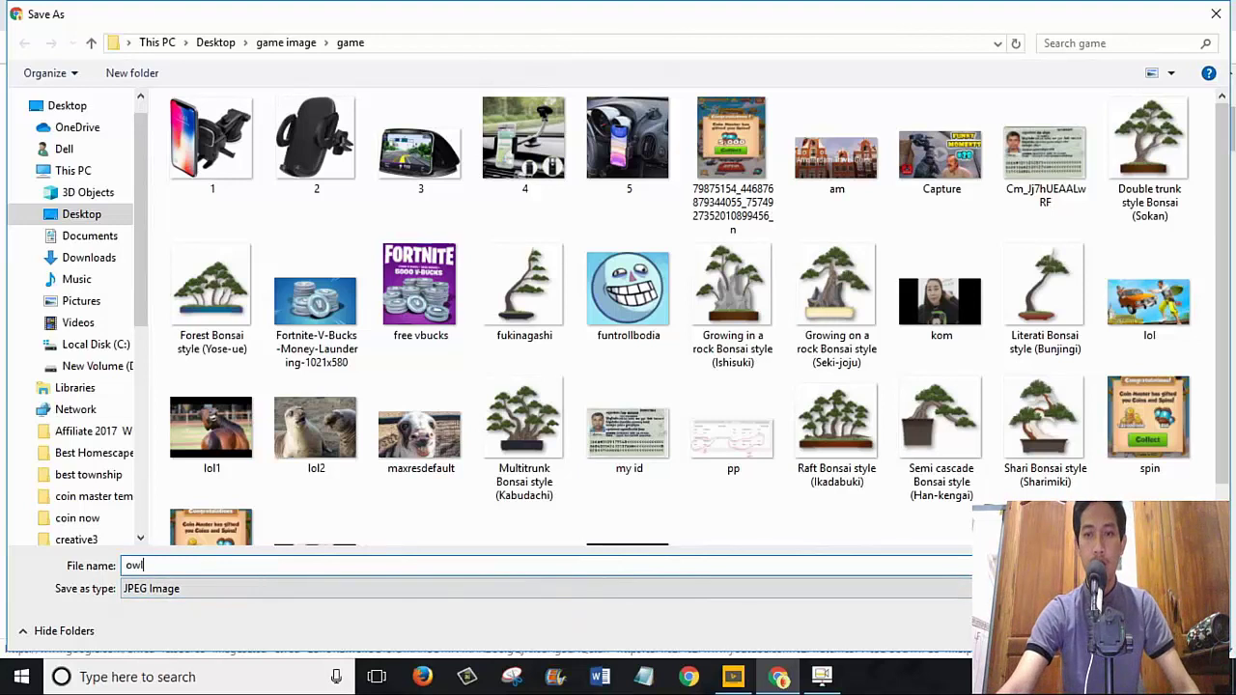
pyautogui.press('Return')
# Step: Upload the saved owl image to the Pinterest pin and title it 'Is she funny?'
pyautogui.click(101, 7)
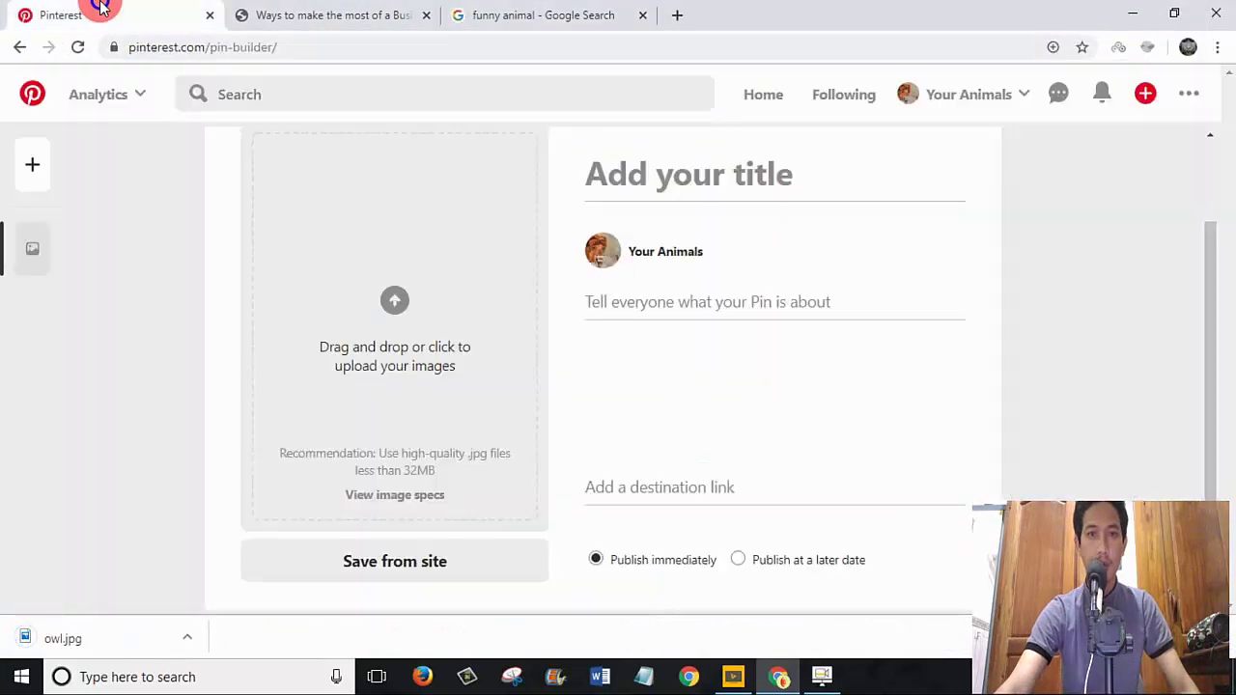
pyautogui.click(429, 327)
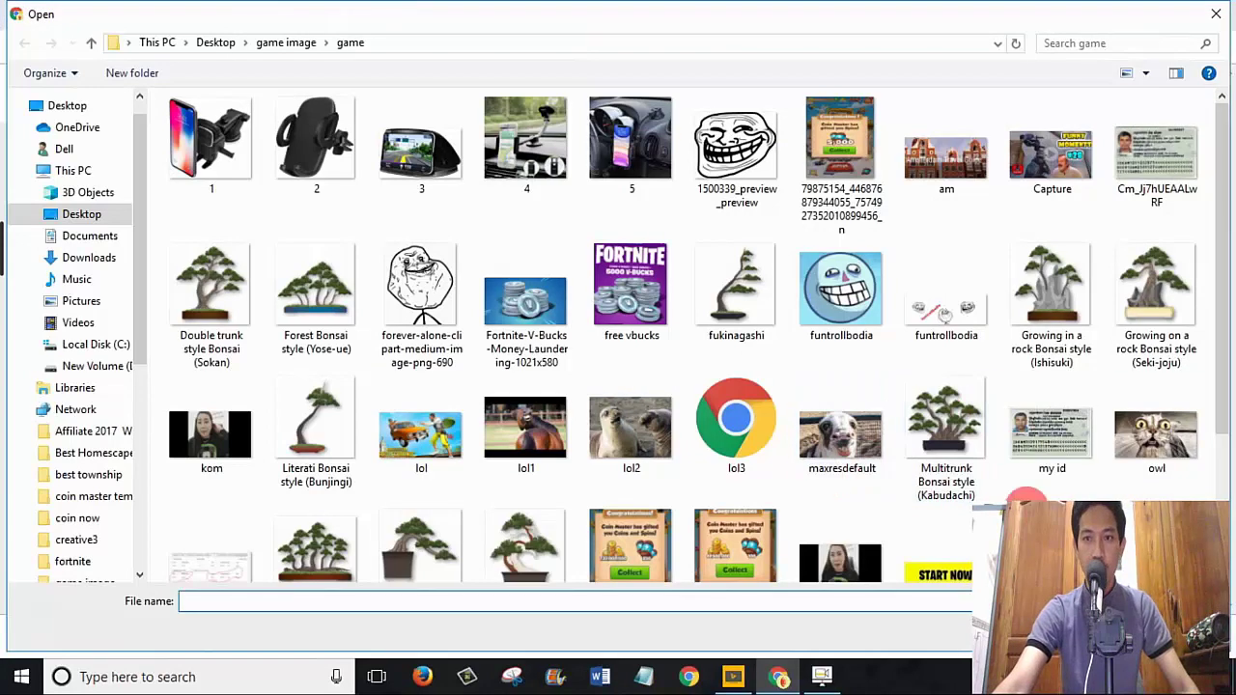
pyautogui.doubleClick(1157, 463)
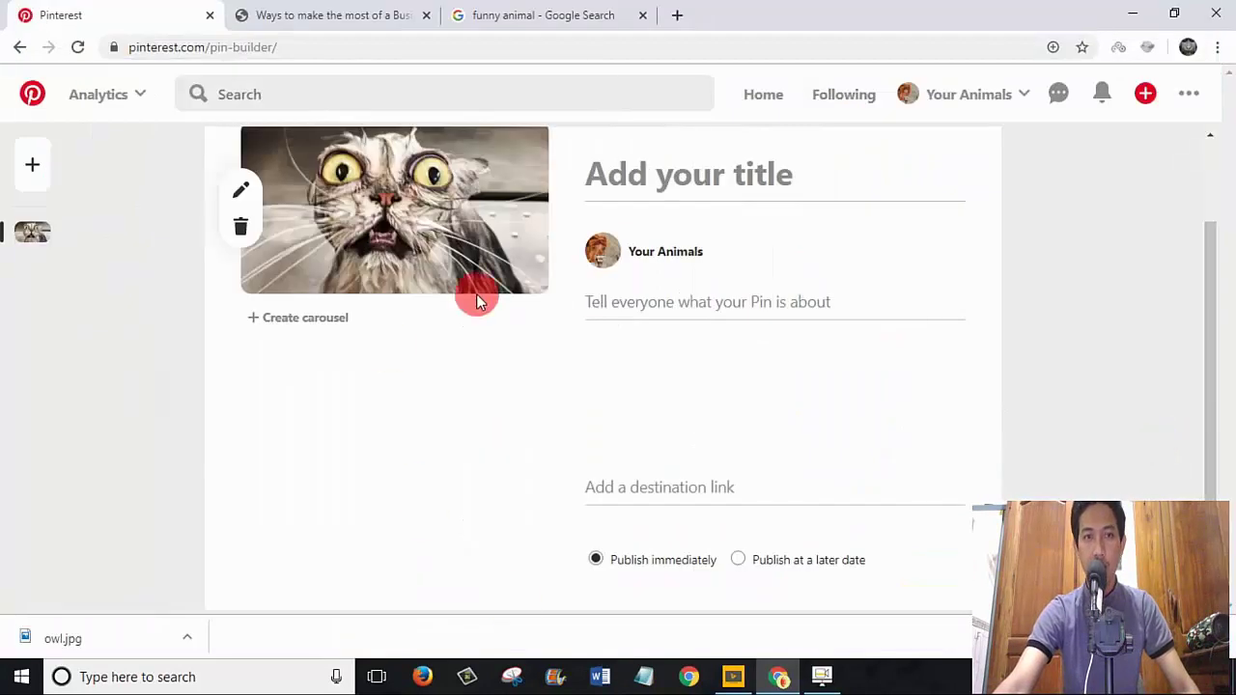
pyautogui.click(657, 182)
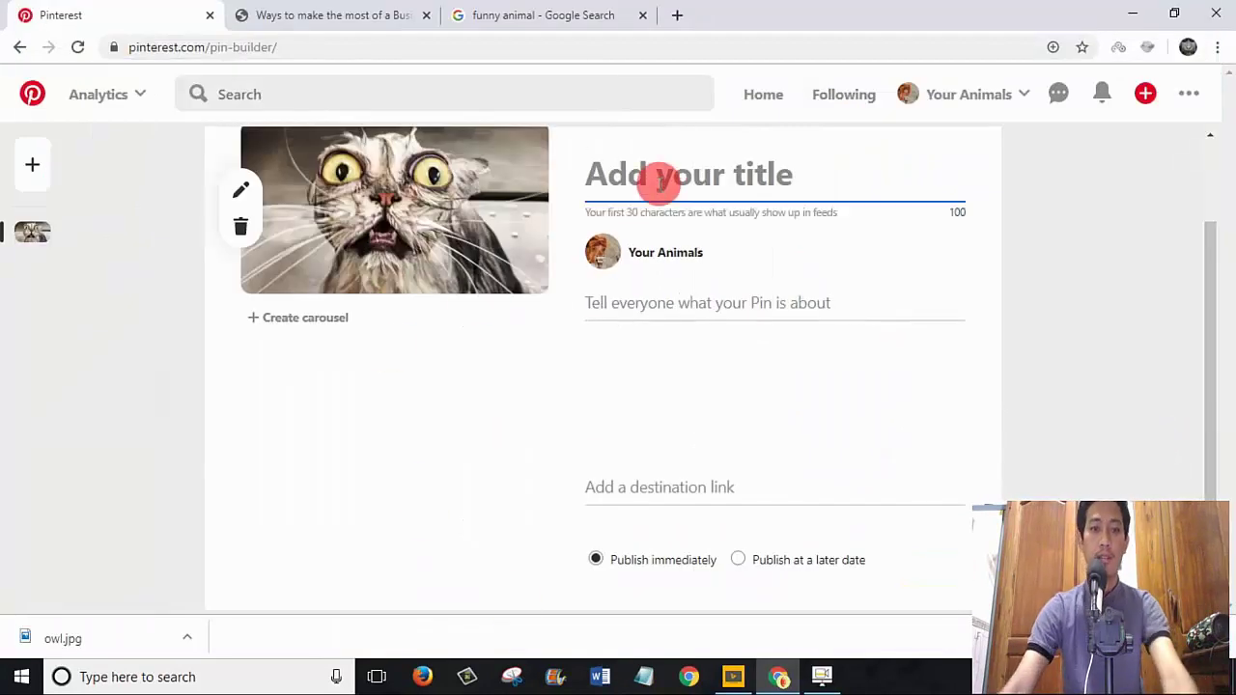
pyautogui.write('Is ')
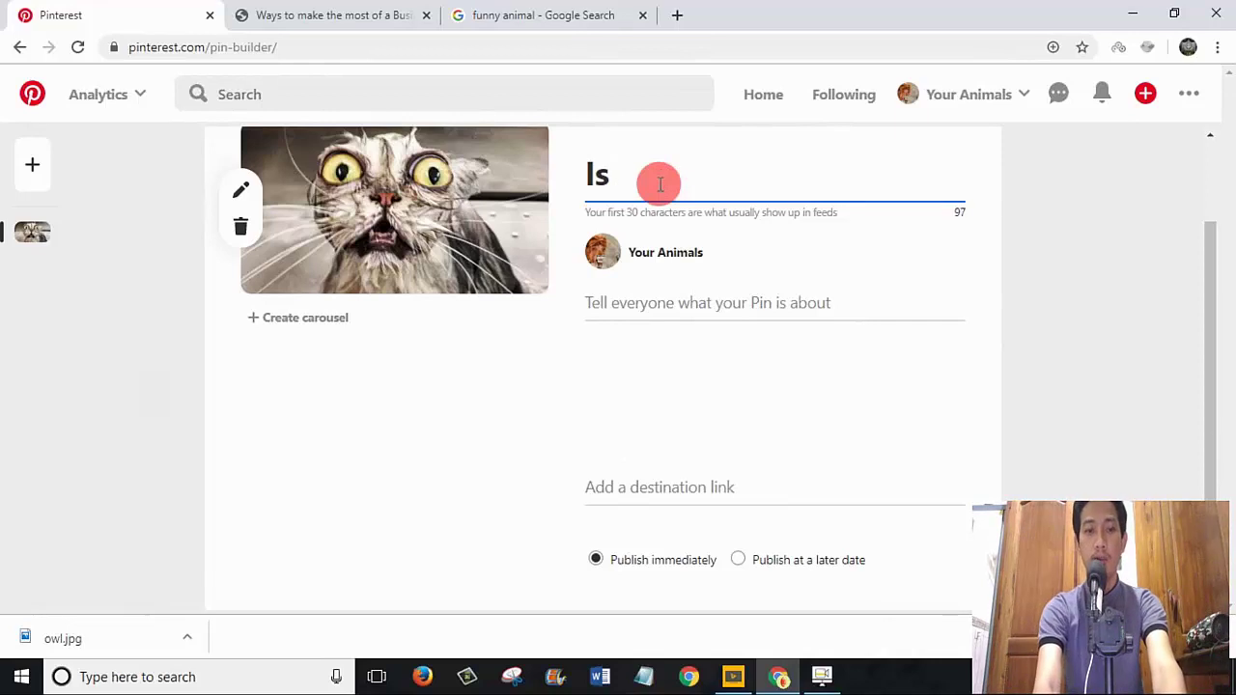
pyautogui.write('she fu')
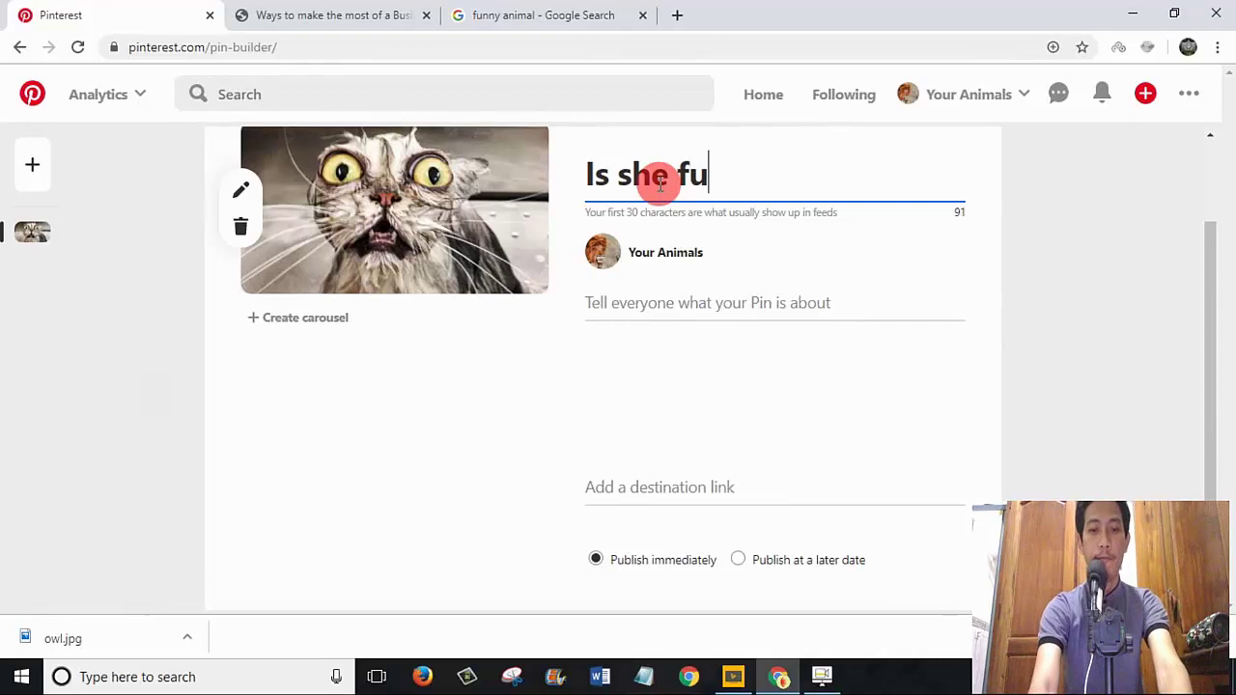
pyautogui.write('nny?')
# Step: Write the description #funnyanimal #funnybirds #fun, correcting typos and stray characters along the way
pyautogui.click(669, 298)
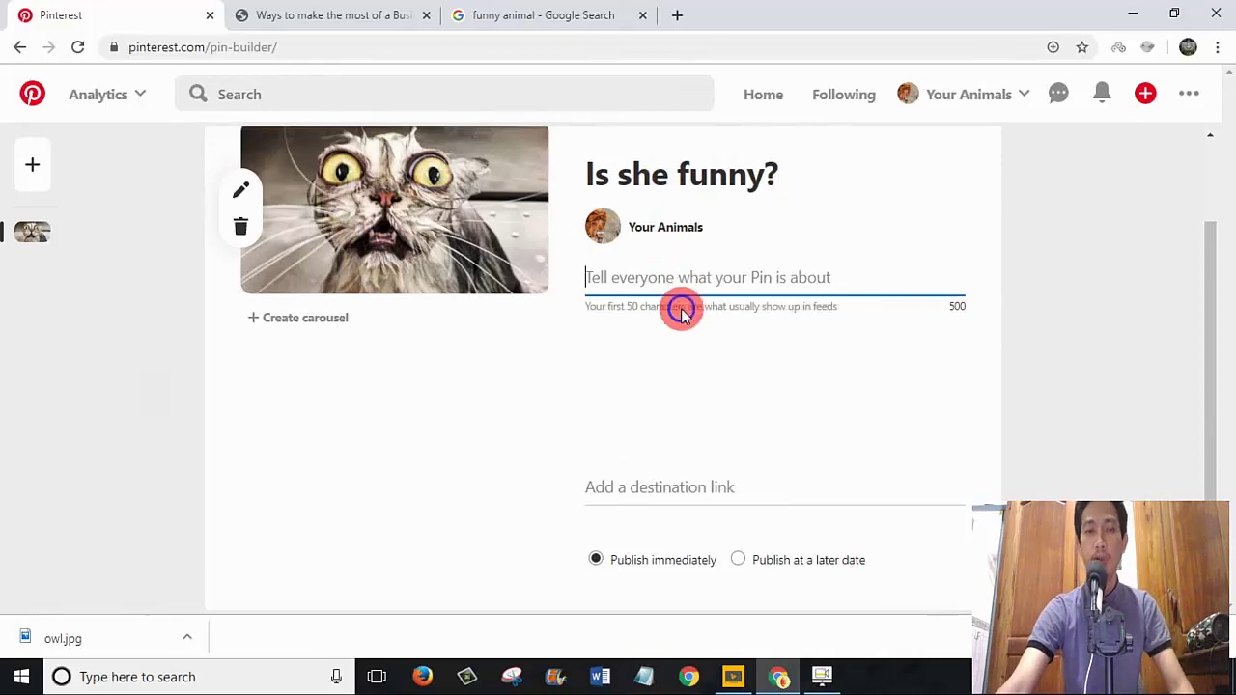
pyautogui.write('#')
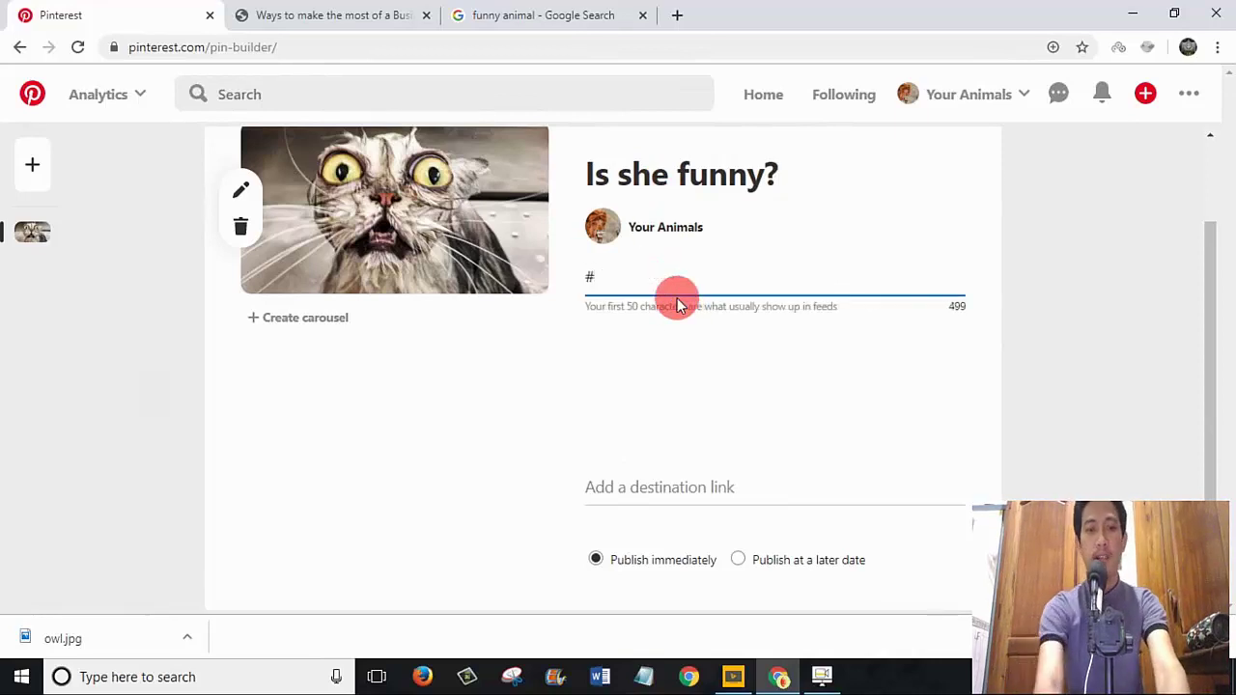
pyautogui.write('funnya')
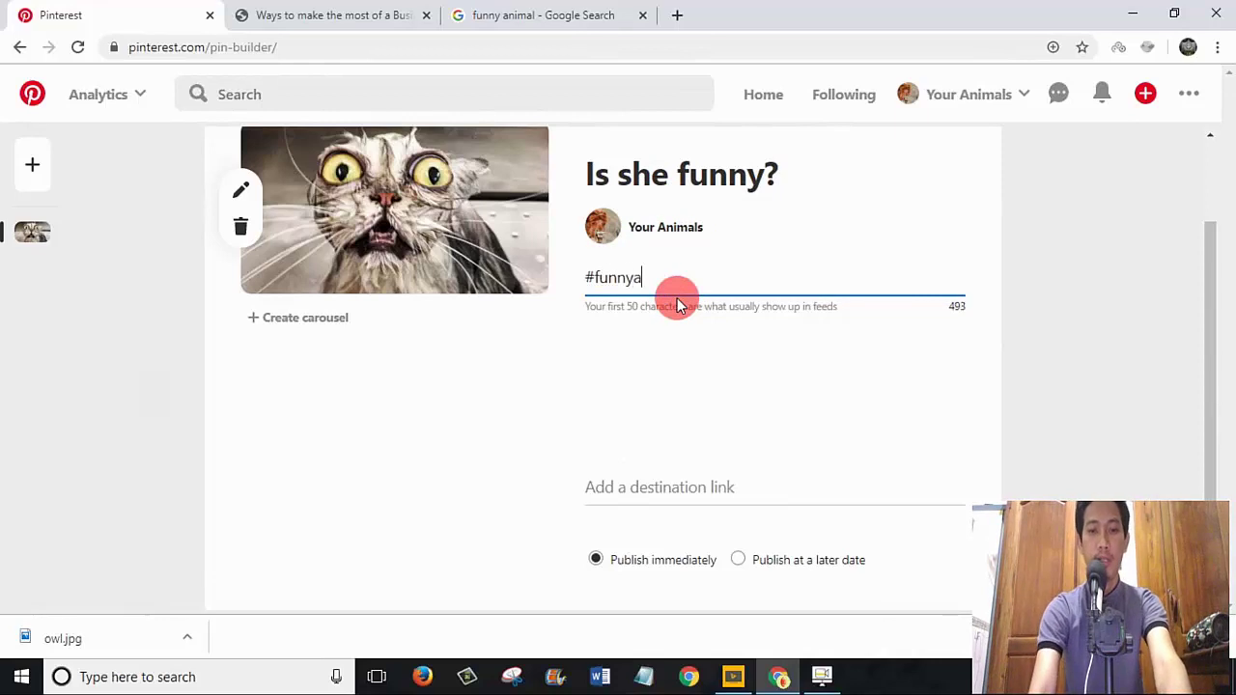
pyautogui.write('ny')
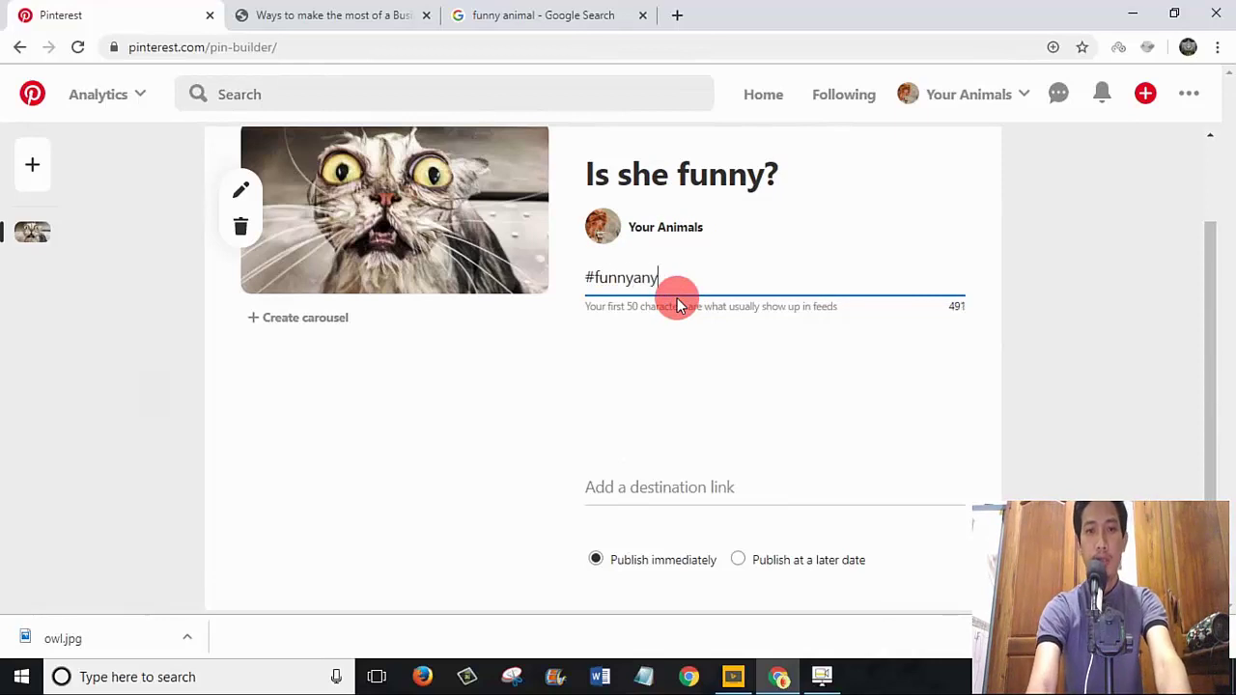
pyautogui.press('BackSpace')
pyautogui.press('BackSpace')
pyautogui.write('animal @')
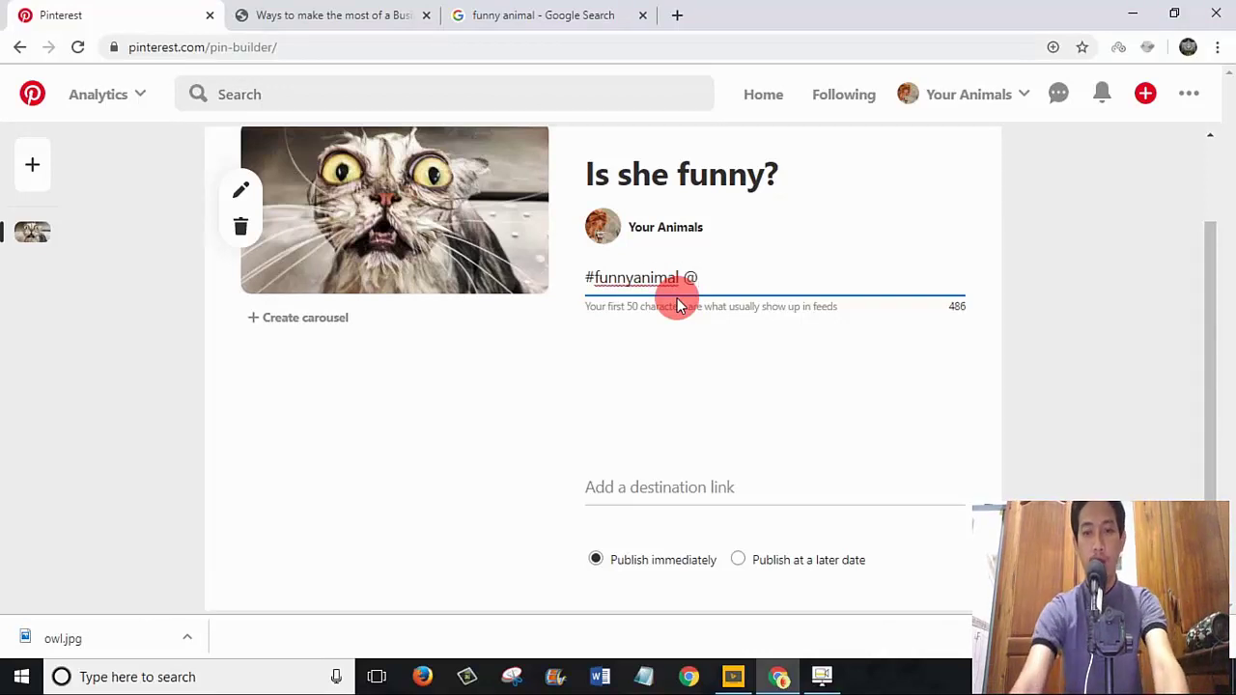
pyautogui.write('#')
pyautogui.press('BackSpace')
pyautogui.press('BackSpace')
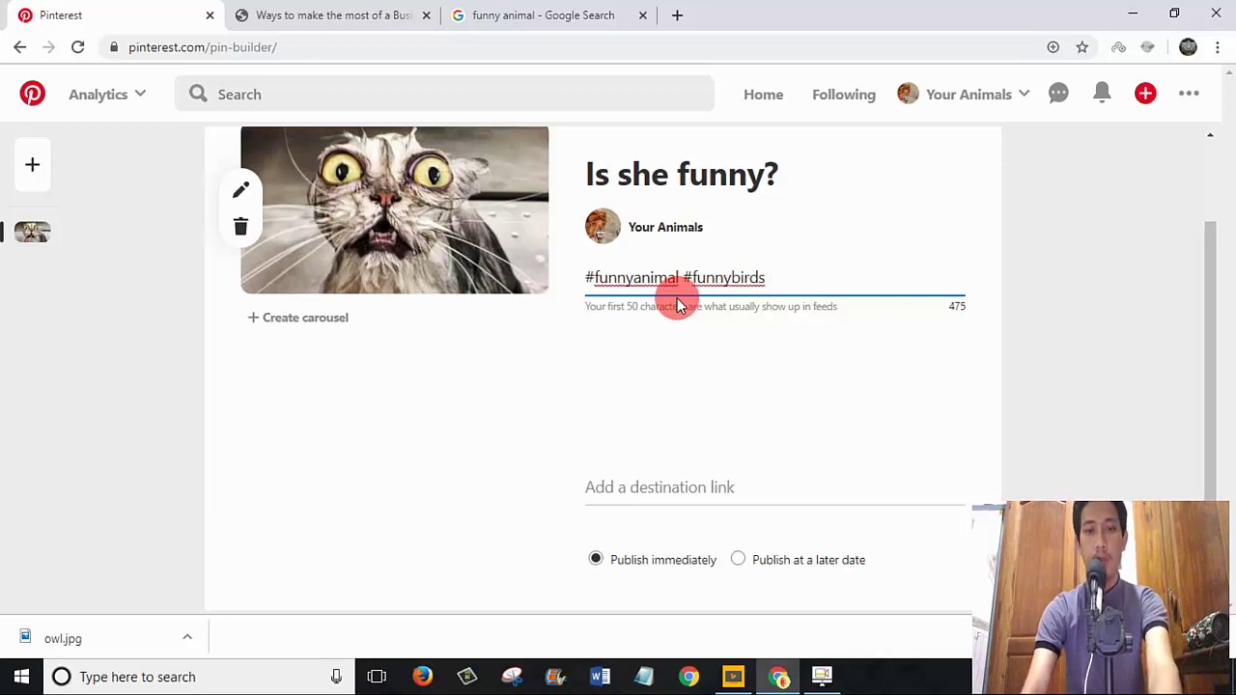
pyautogui.write('#fun')
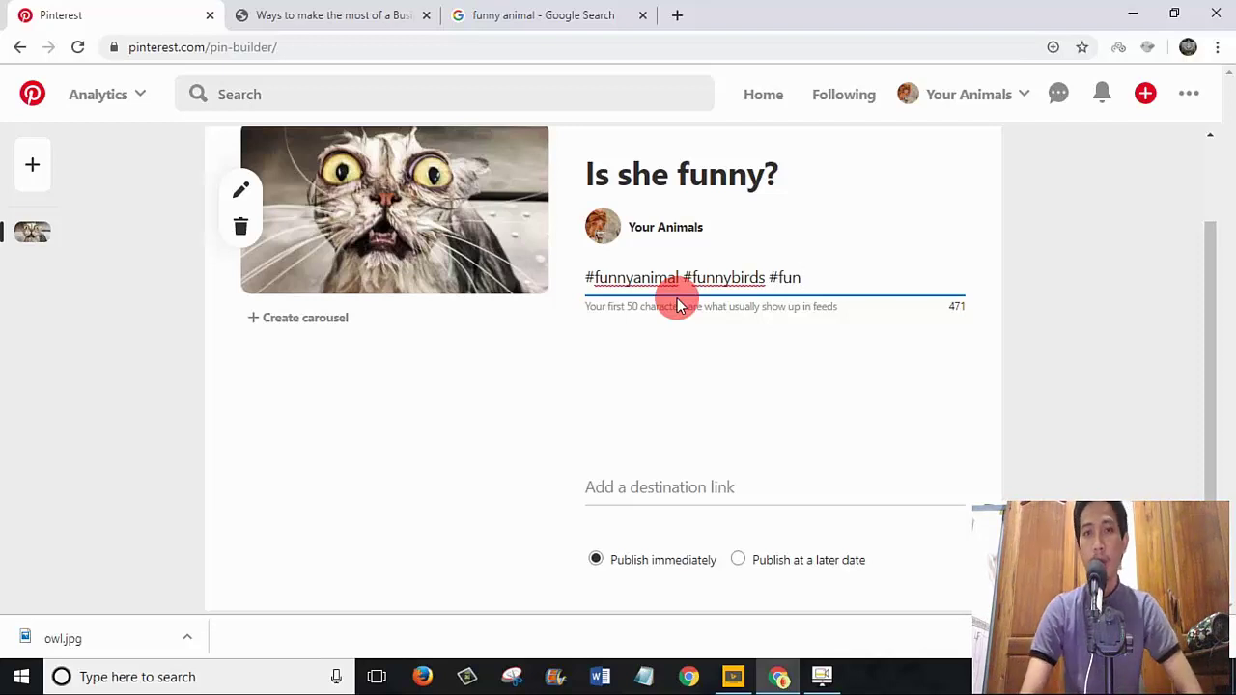
# Step: Copy the Travel Feed article's URL and get ready to paste it into the destination link field
pyautogui.click(690, 473)
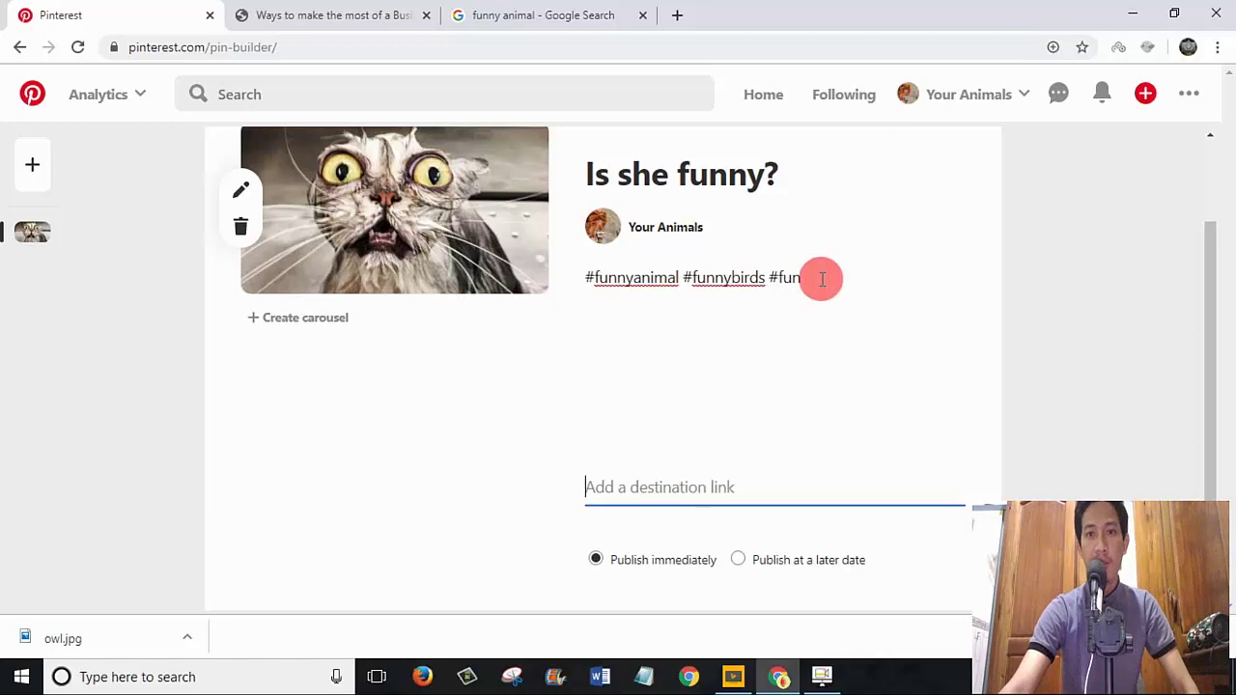
pyautogui.moveTo(613, 277); pyautogui.dragTo(585, 274)
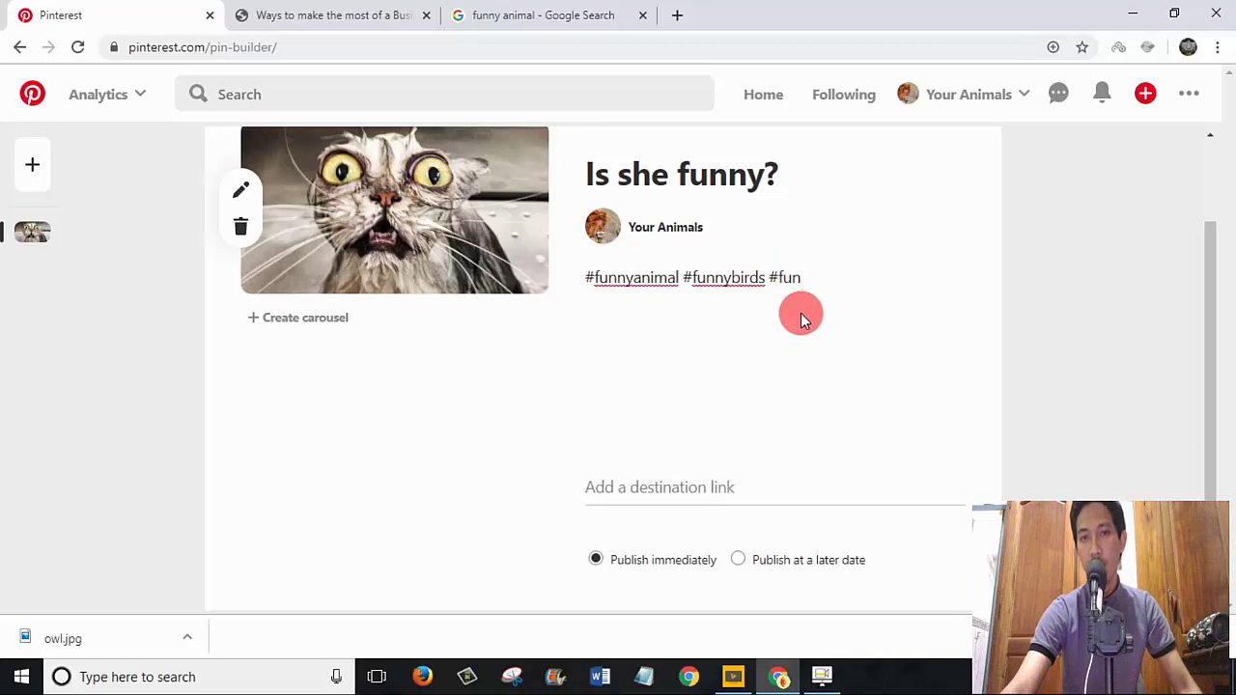
pyautogui.click(726, 489)
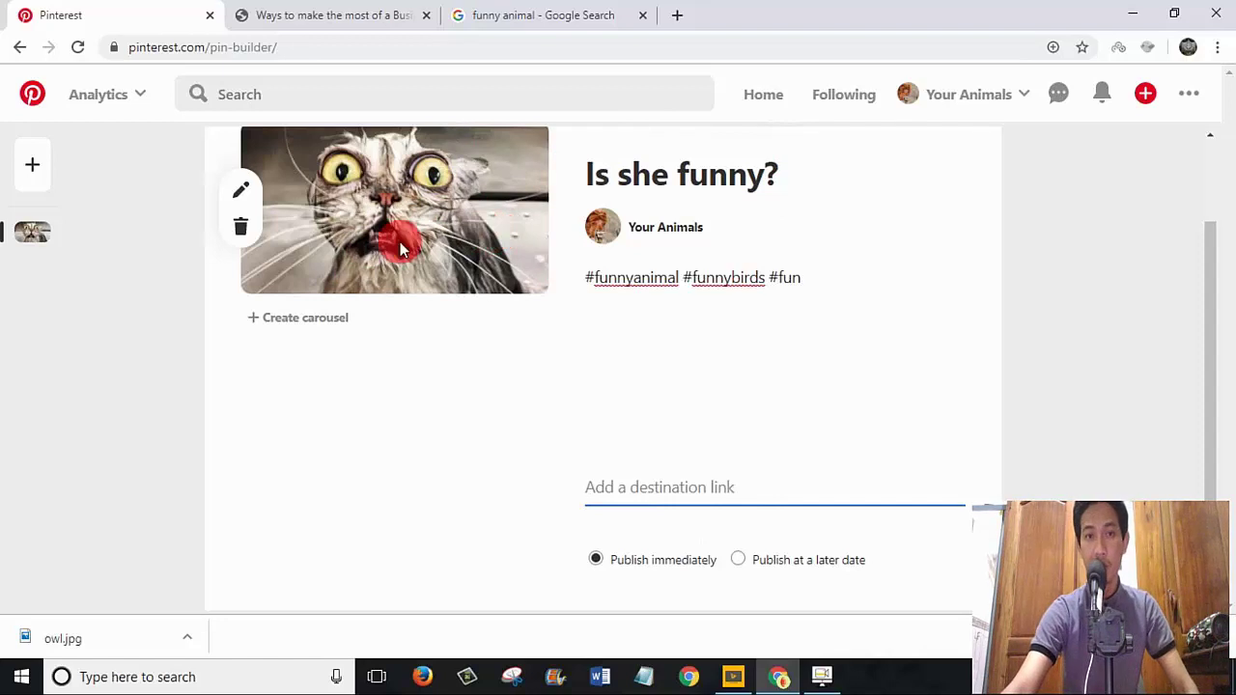
pyautogui.click(641, 486)
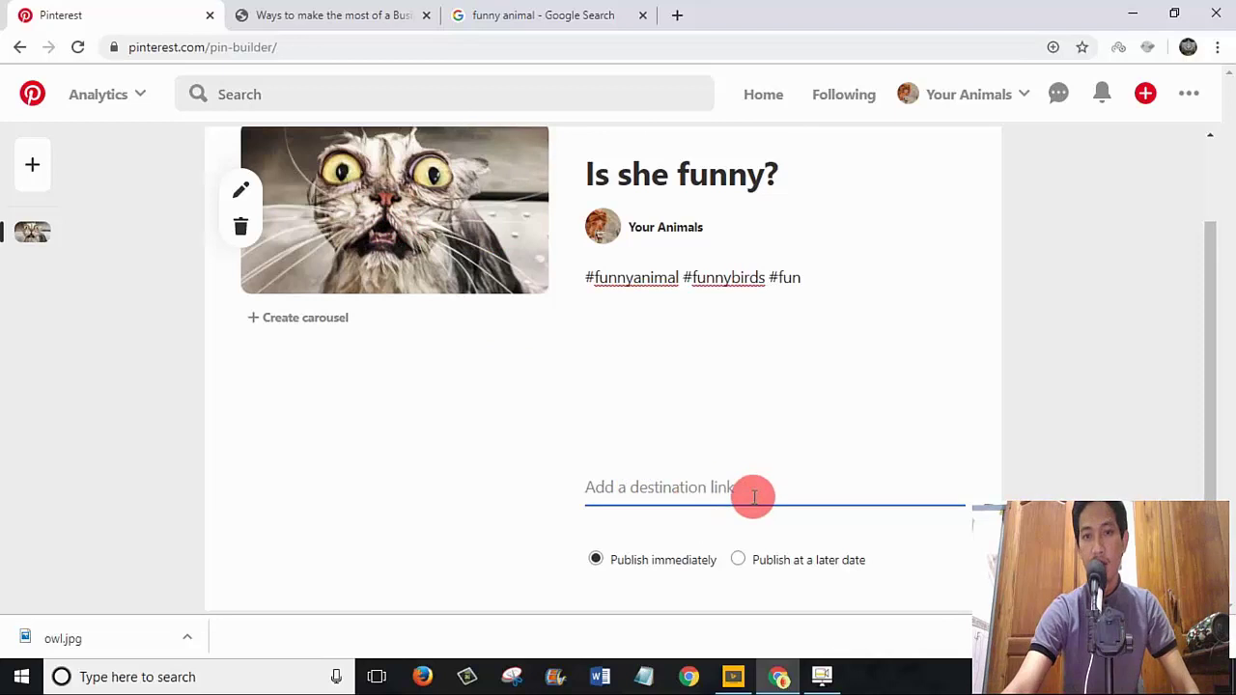
pyautogui.click(367, 14)
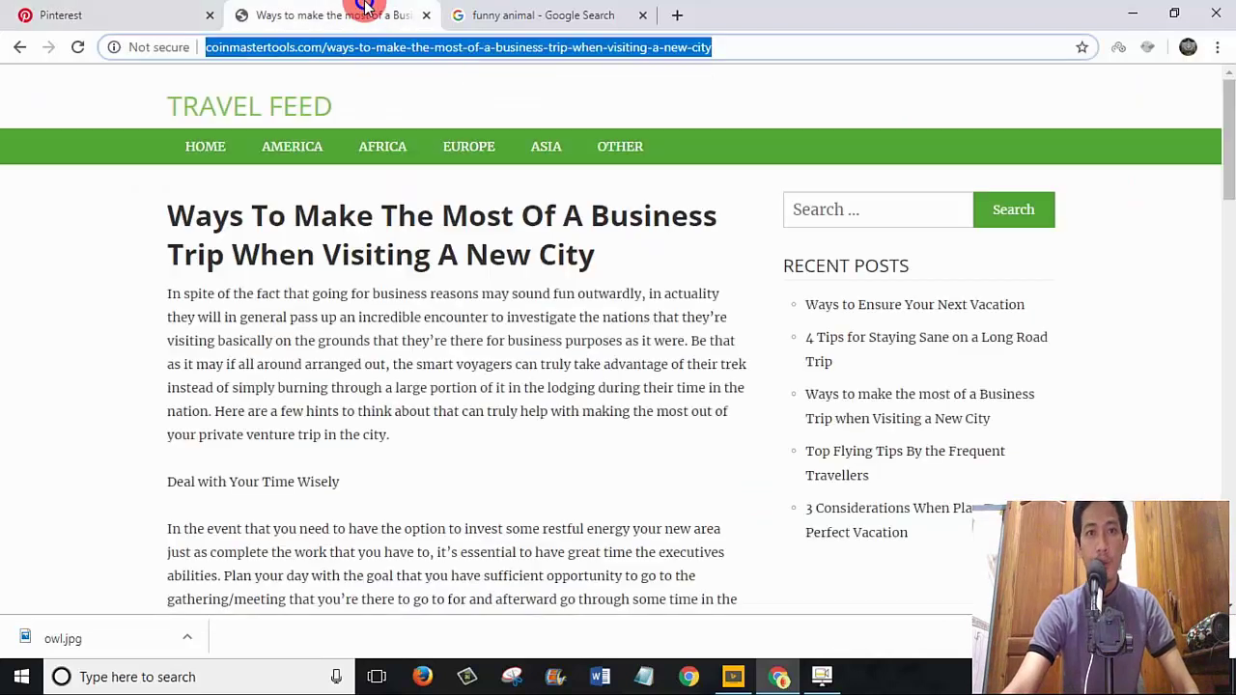
pyautogui.rightClick(473, 58)
pyautogui.click(508, 120)
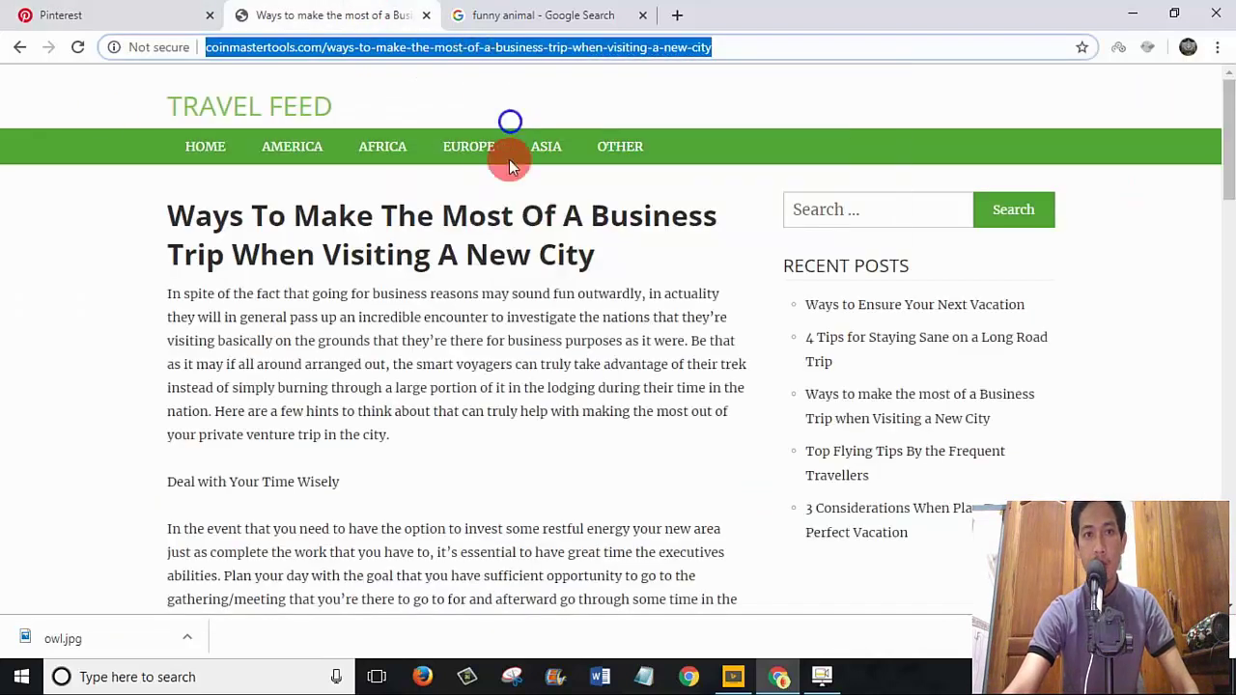
pyautogui.click(111, 11)
pyautogui.rightClick(621, 491)
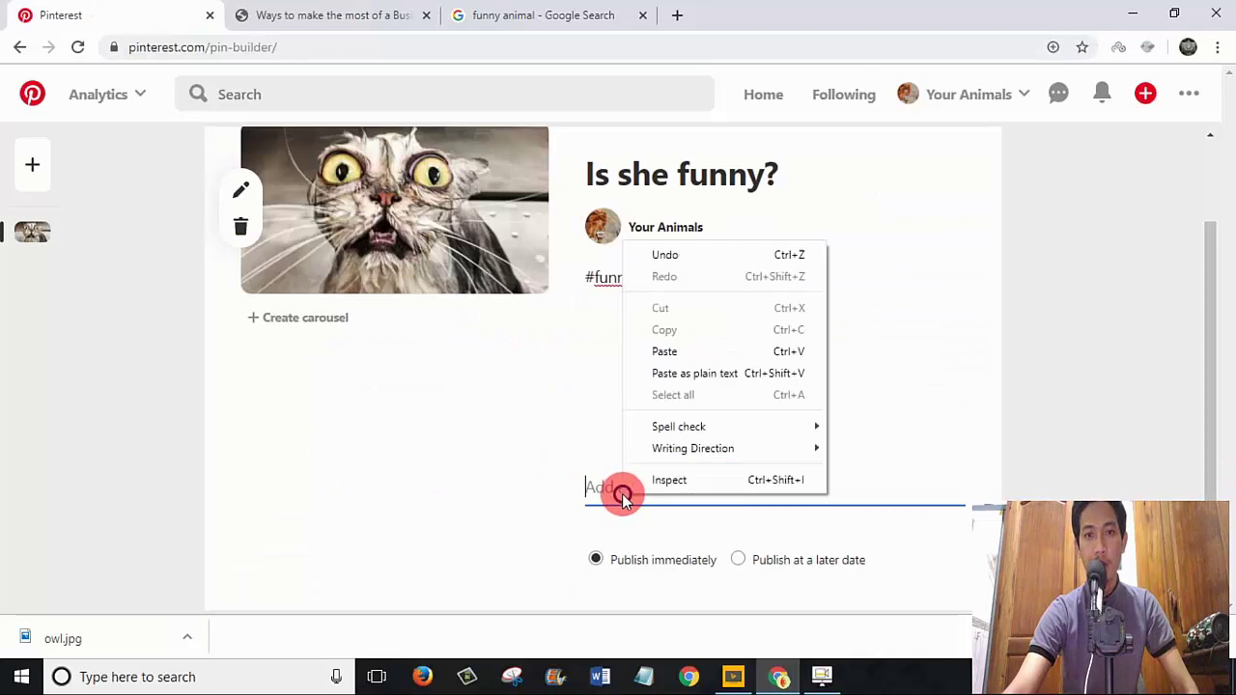
# Step: Paste the article URL as the destination link and set the pin to publish later
pyautogui.click(677, 353)
pyautogui.scroll(-1, 802, 547)
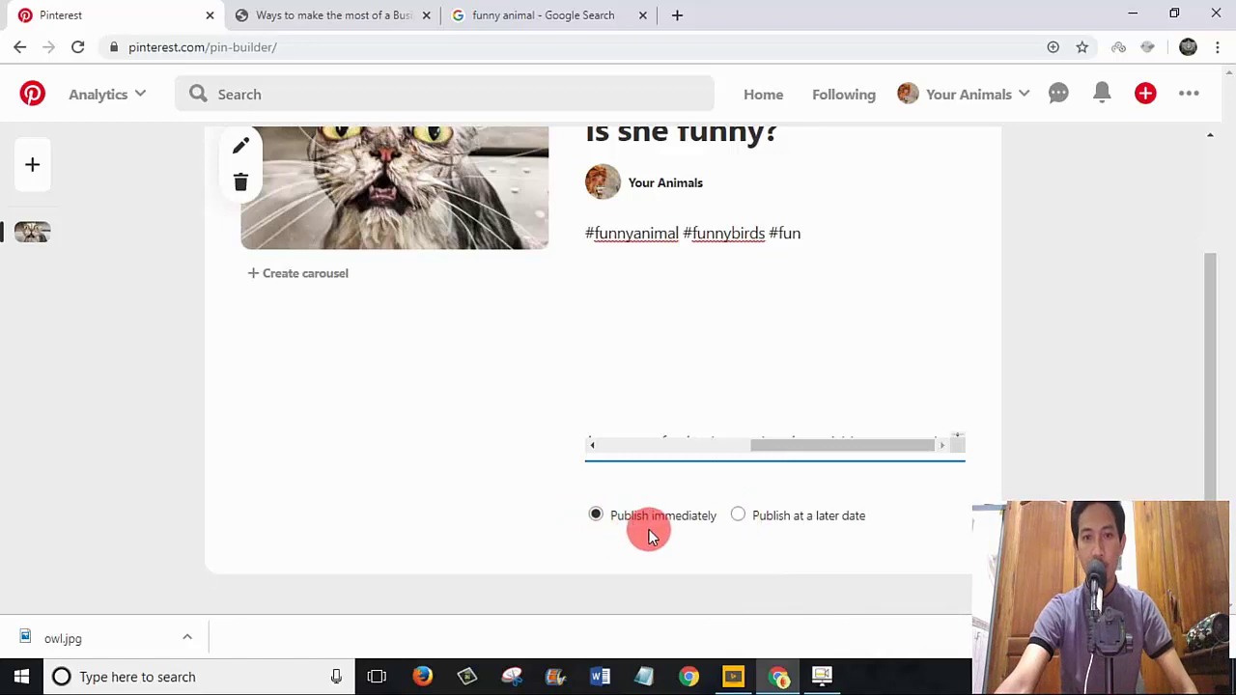
pyautogui.click(739, 518)
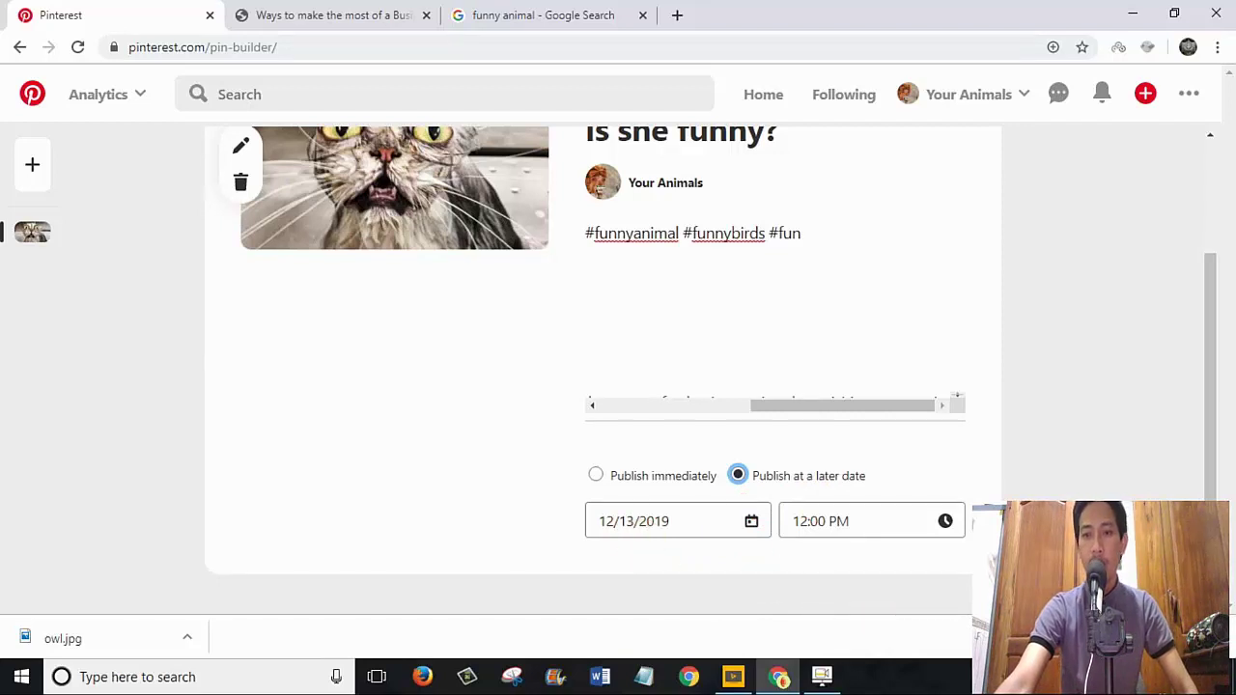
# Step: Set the publish date to December 12, 2019 and the time to 09:30 PM
pyautogui.click(633, 525)
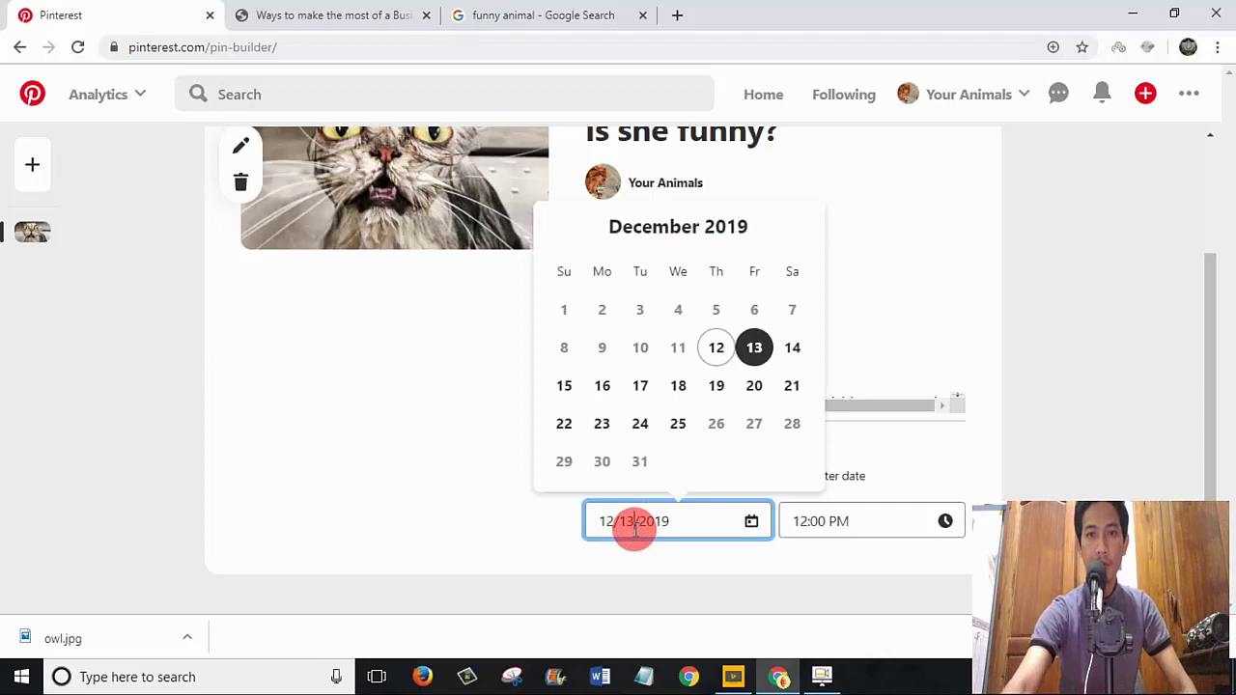
pyautogui.click(715, 348)
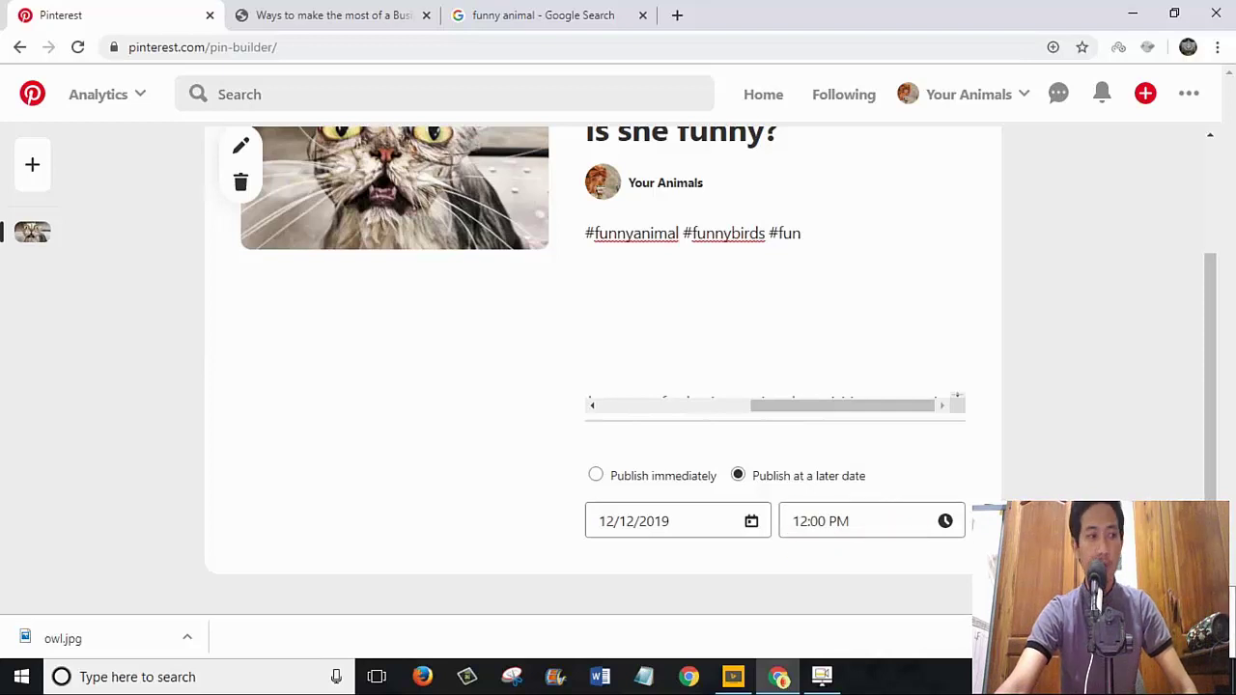
pyautogui.click(815, 520)
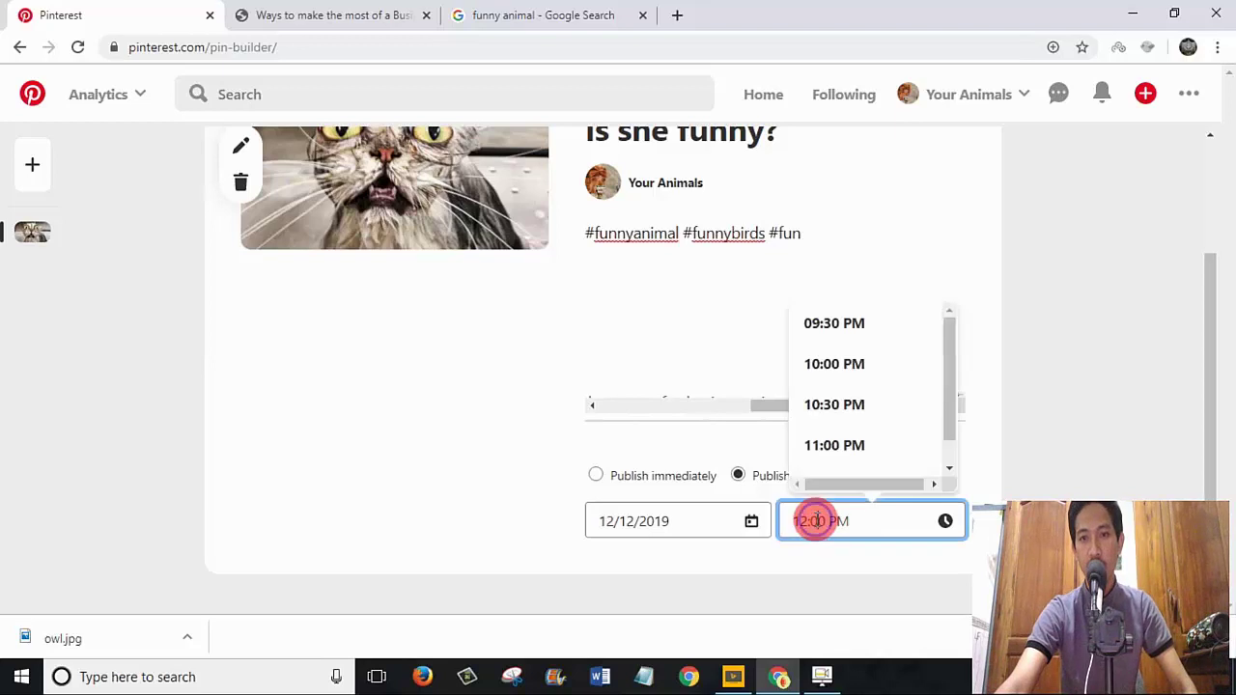
pyautogui.click(855, 326)
pyautogui.scroll(3, 1171, 342)
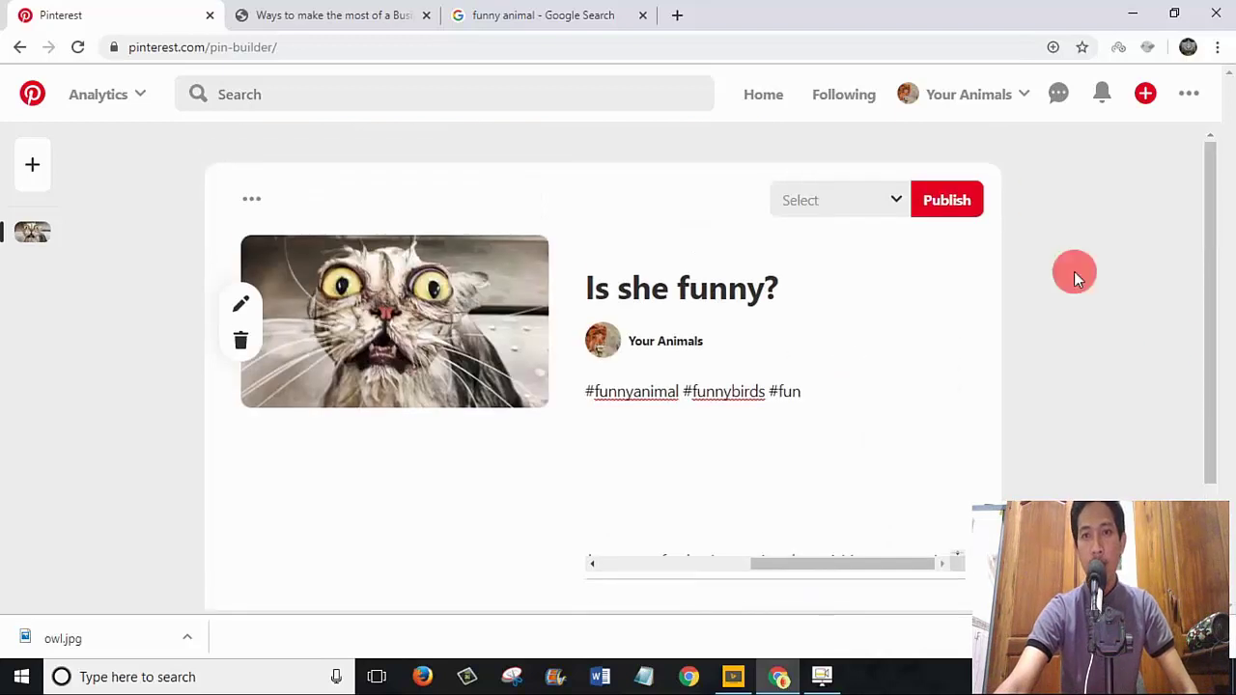
pyautogui.click(850, 205)
pyautogui.moveTo(688, 314)
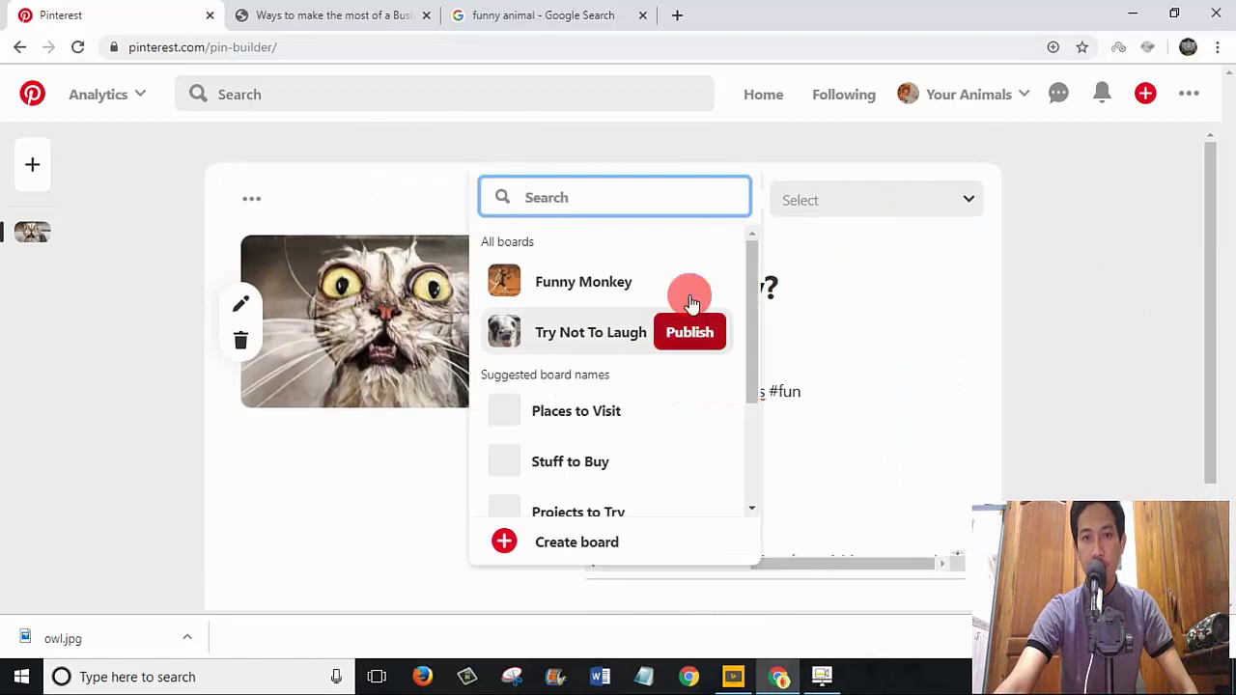
# Step: Put the pin on the Try Not To Laugh board, publish it, and view the profile's scheduled pins
pyautogui.click(553, 333)
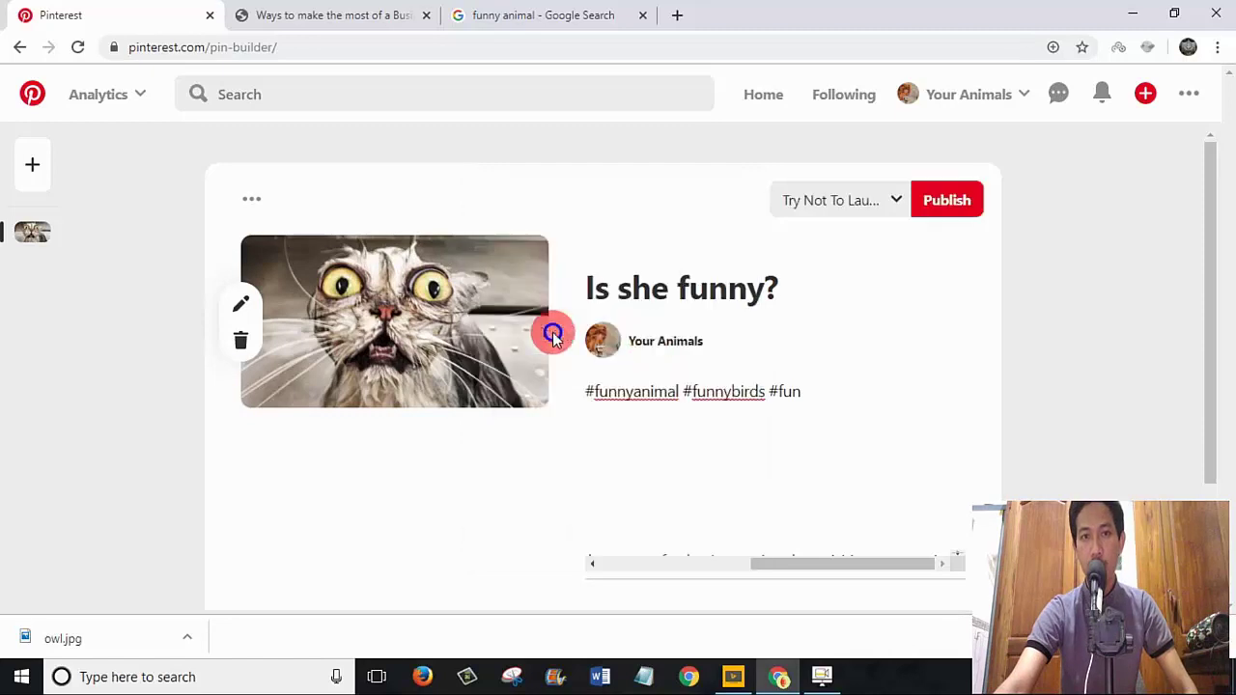
pyautogui.click(947, 200)
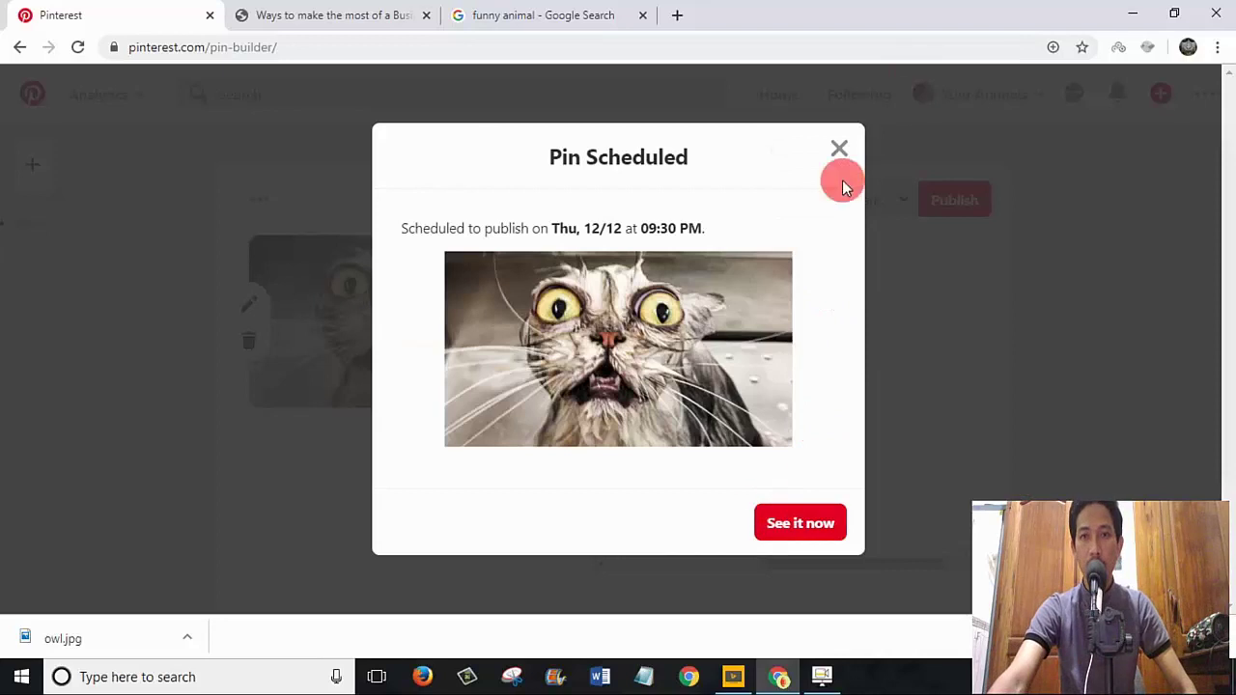
pyautogui.click(790, 527)
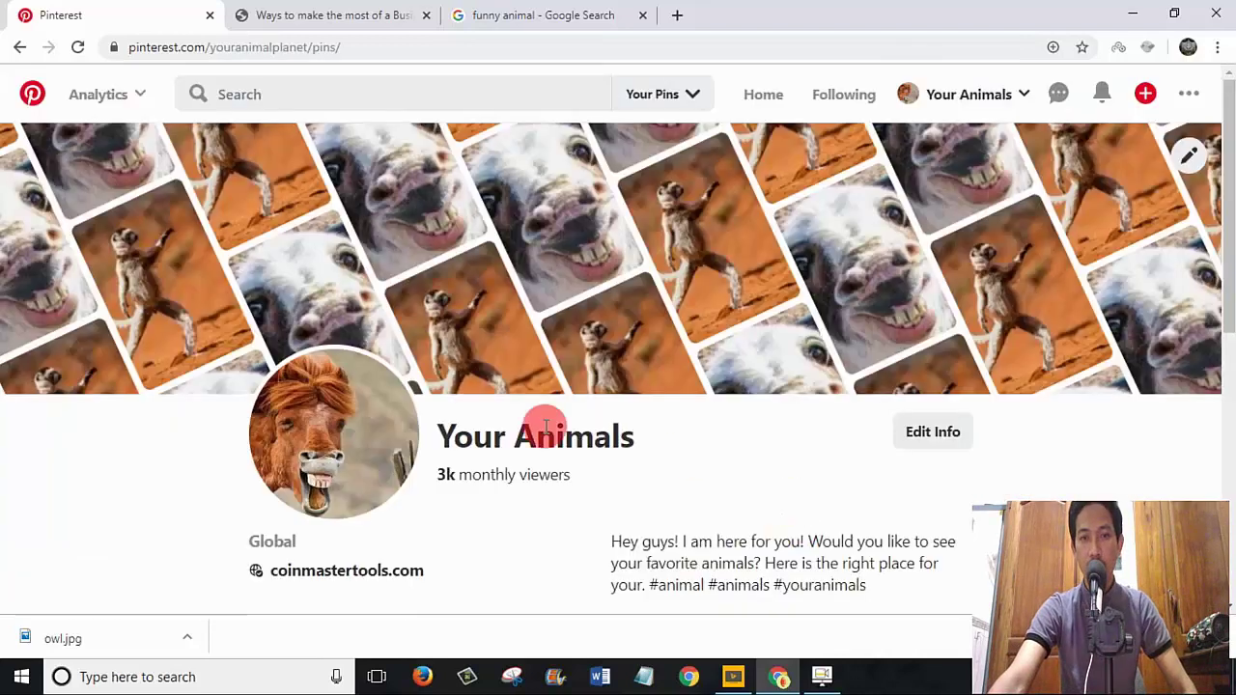
pyautogui.scroll(-6, 494, 486)
pyautogui.scroll(2, 428, 520)
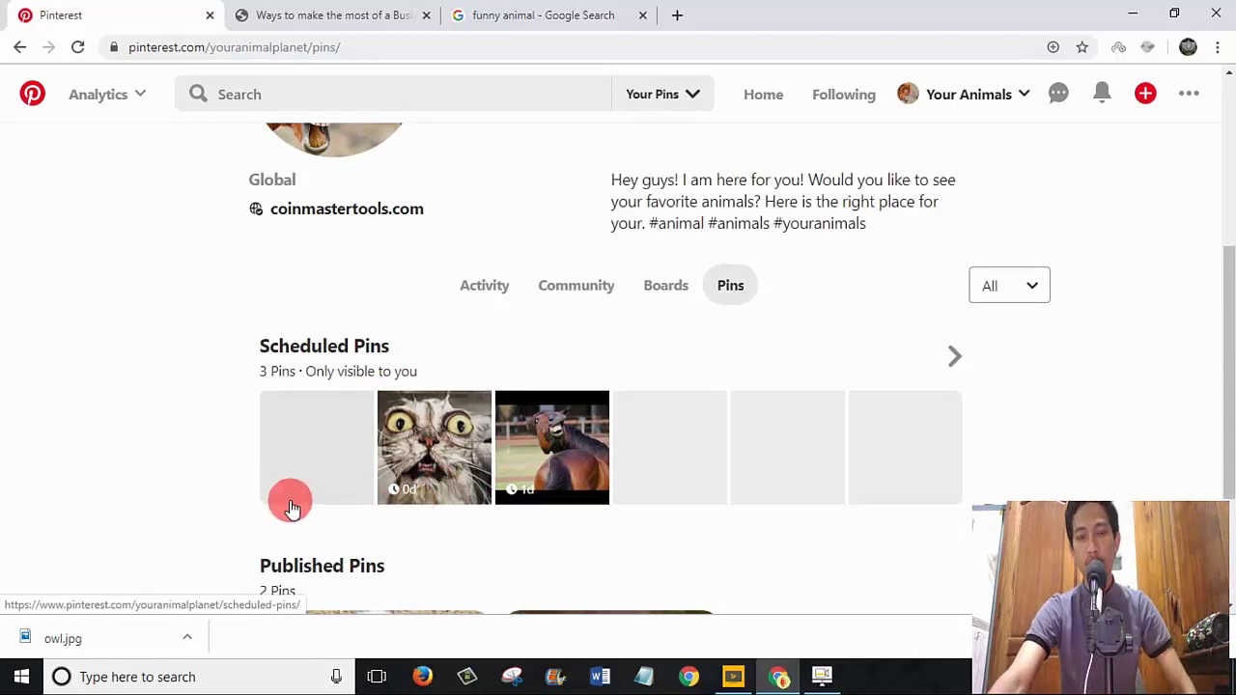
pyautogui.scroll(4, 802, 450)
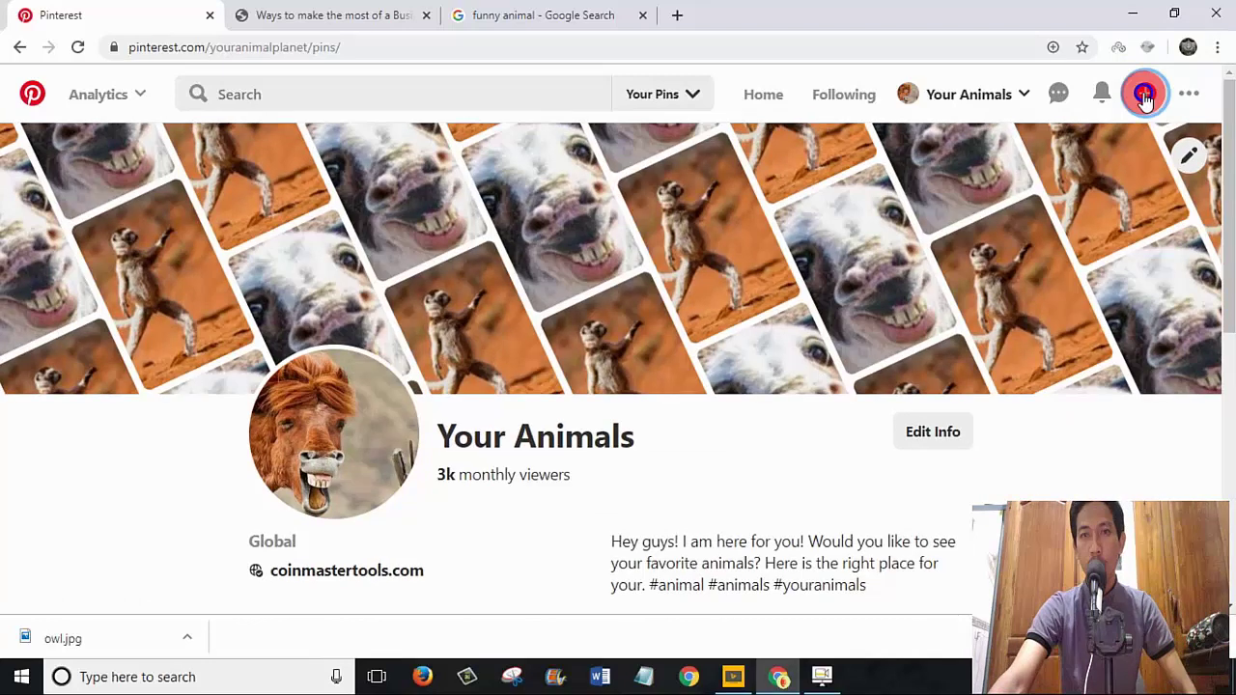
# Step: Start a new pin and save the rolling lion photo from Google Images with its suggested name
pyautogui.click(1144, 96)
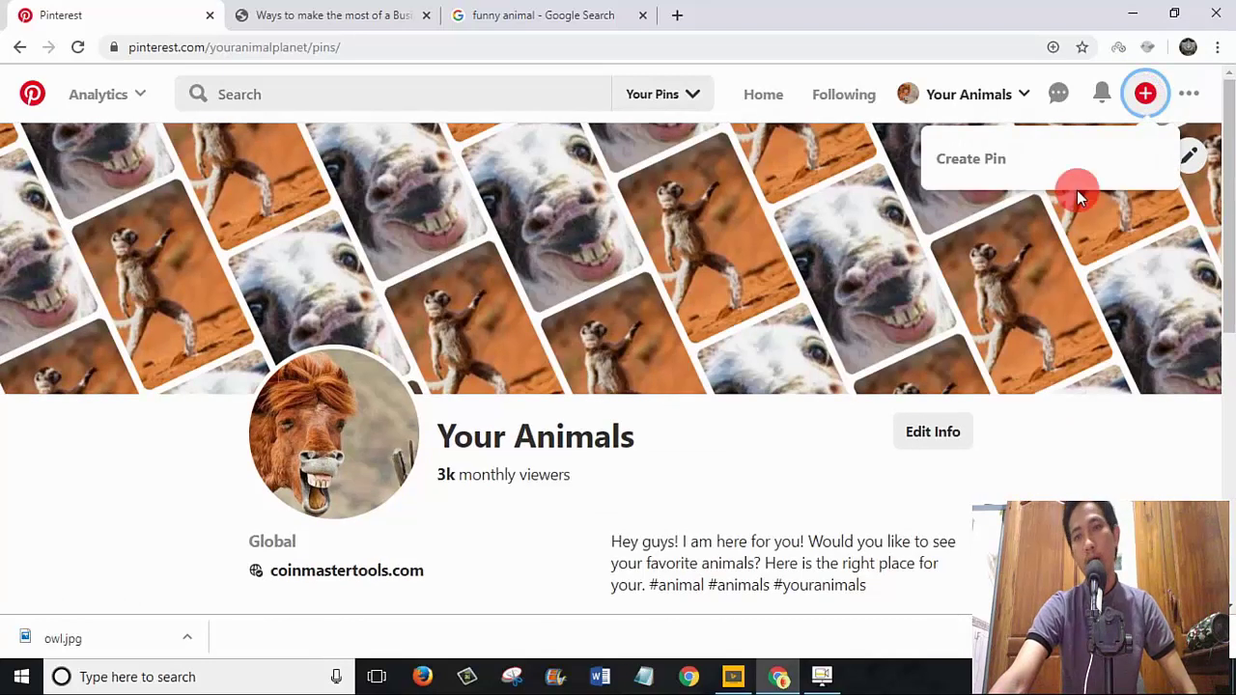
pyautogui.click(989, 168)
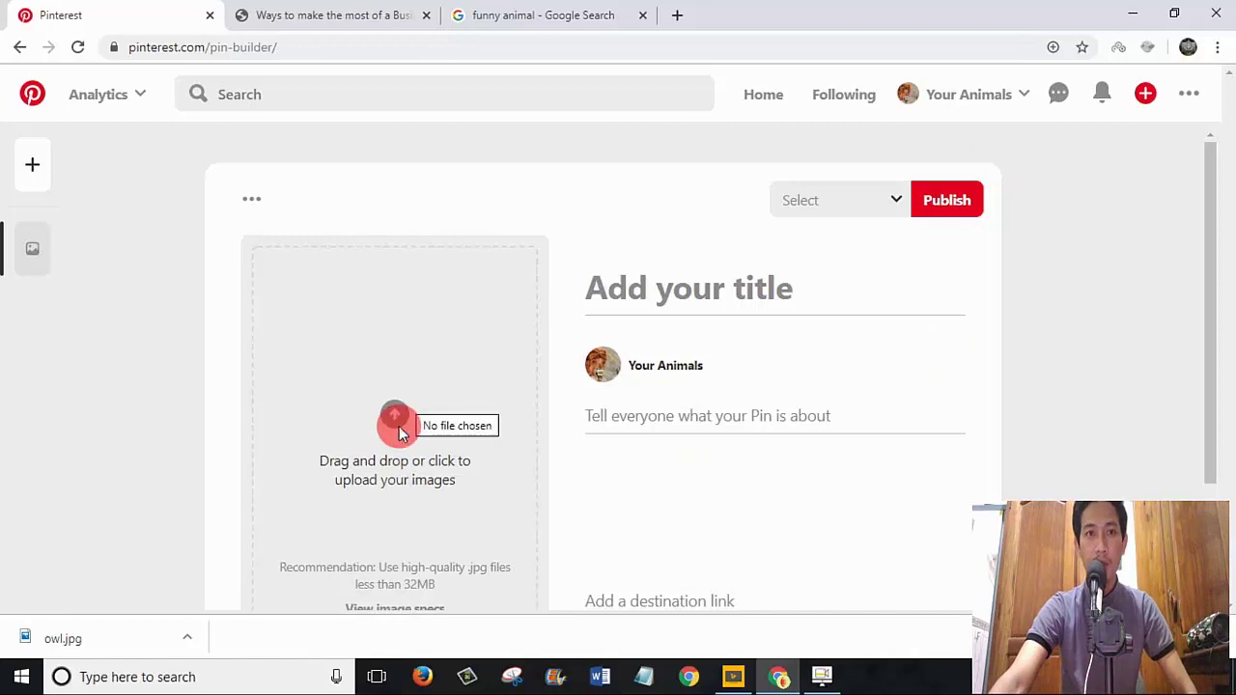
pyautogui.click(522, 12)
pyautogui.scroll(-2, 367, 464)
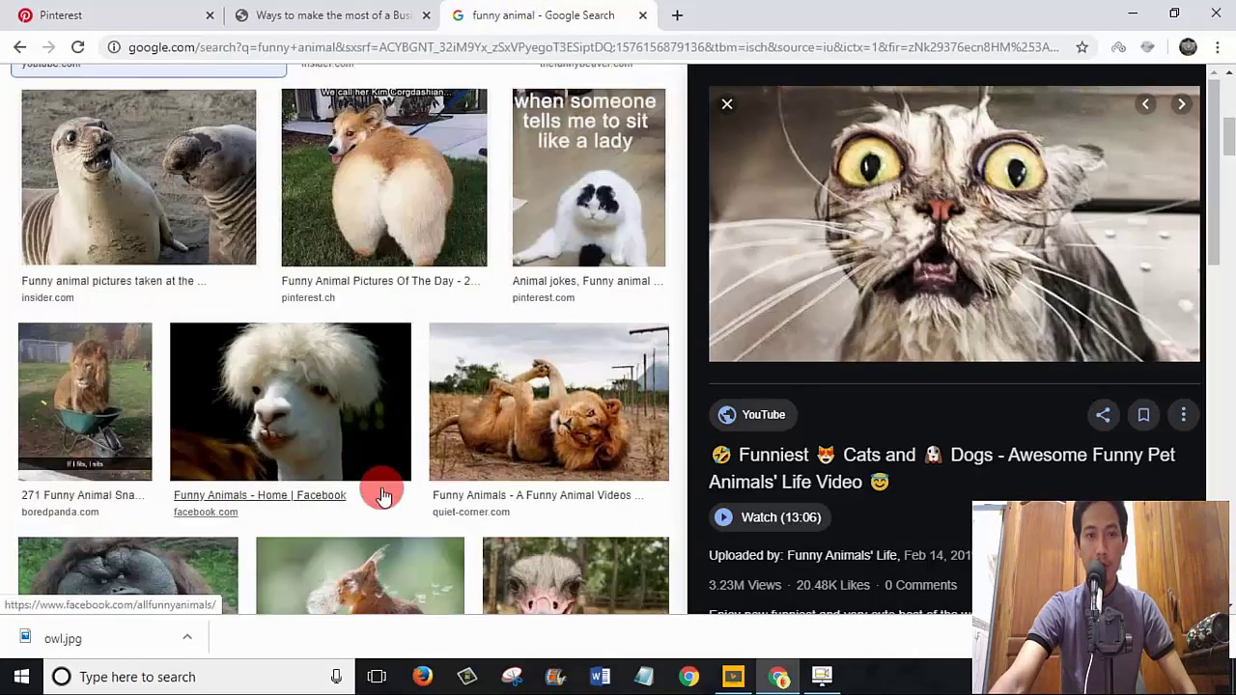
pyautogui.click(530, 448)
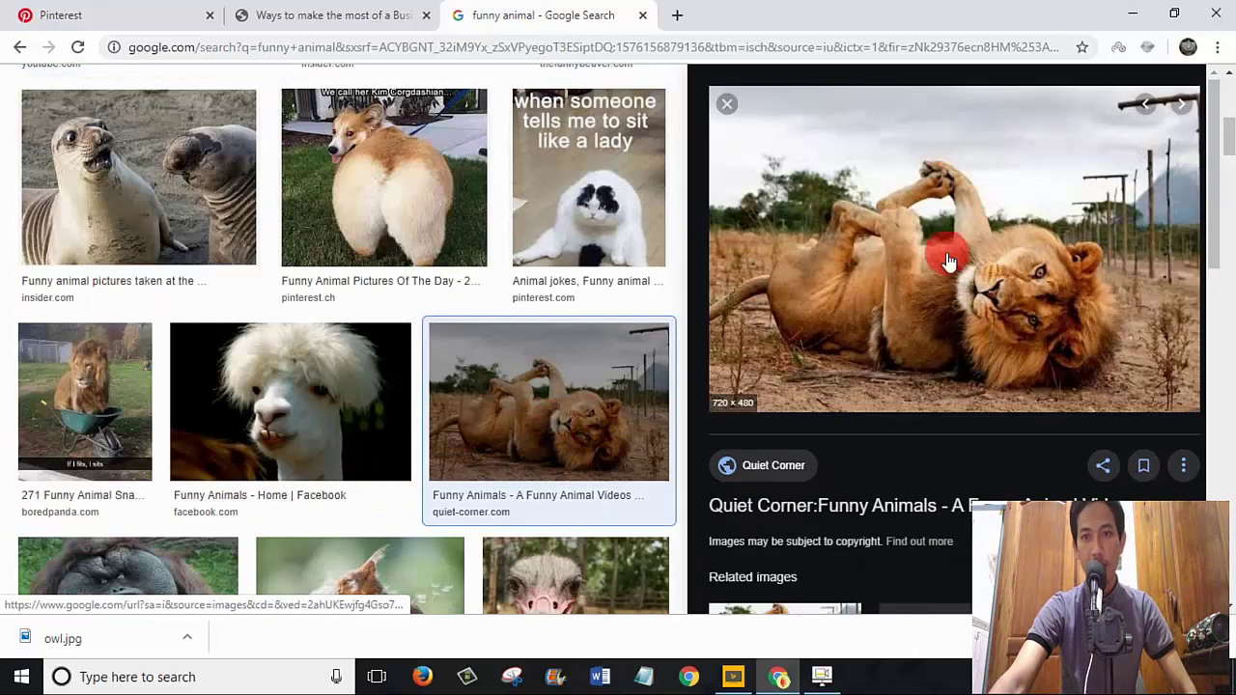
pyautogui.rightClick(920, 243)
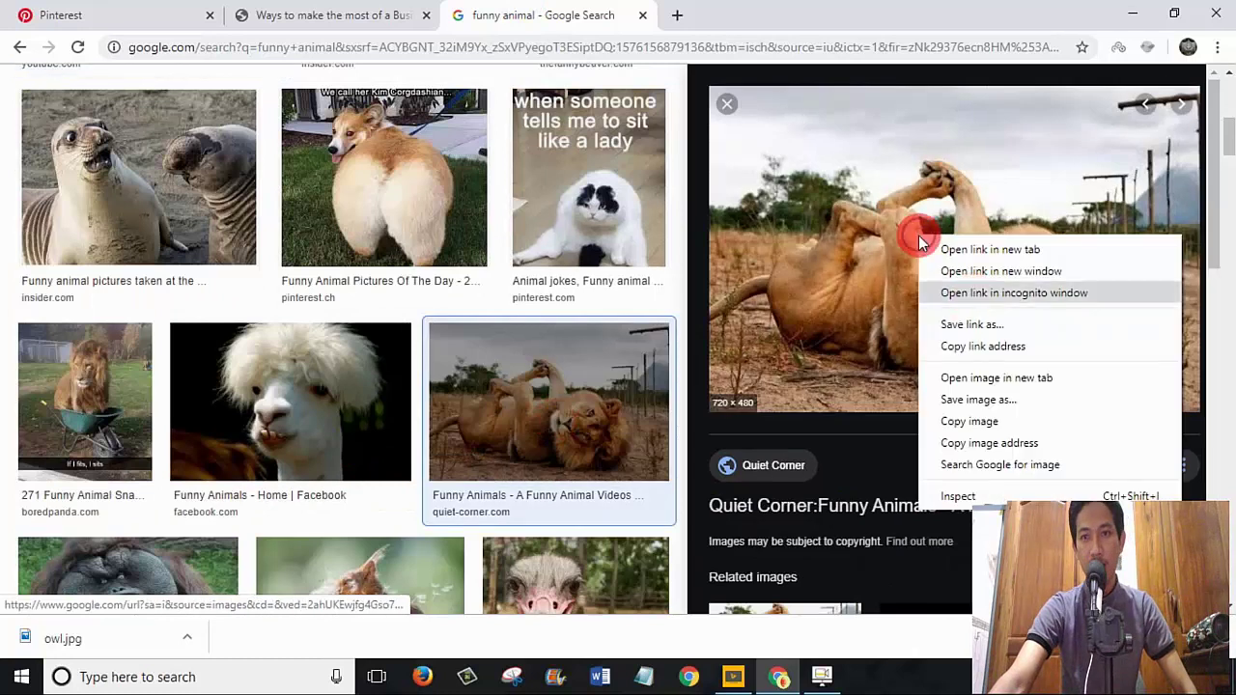
pyautogui.click(977, 409)
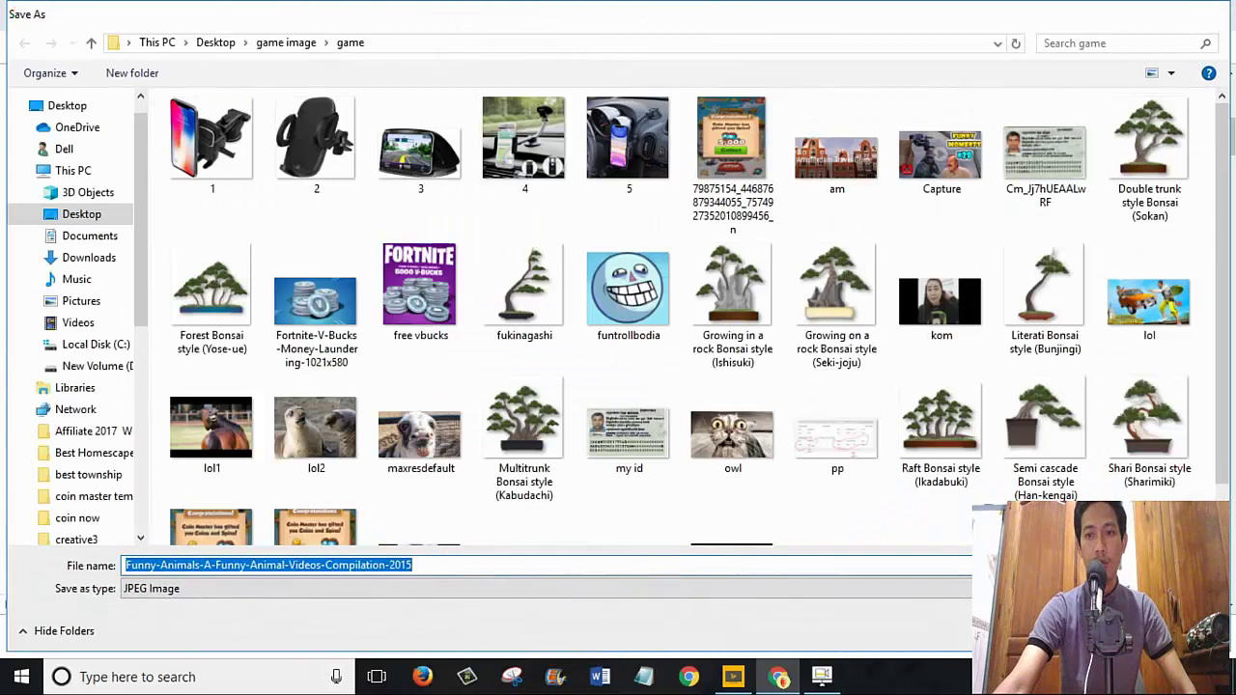
pyautogui.press('Return')
# Step: Upload the saved Funny-Animals lion image to the new pin and assign it to Try Not To Laugh
pyautogui.click(512, 422)
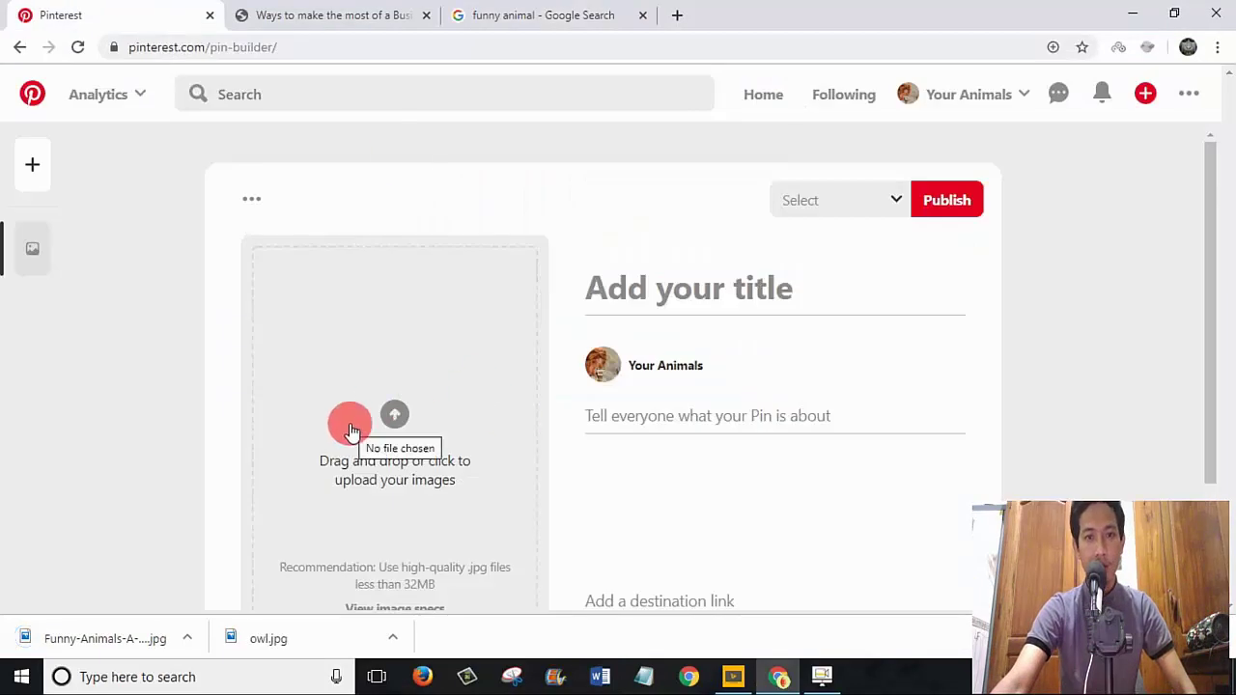
pyautogui.click(405, 416)
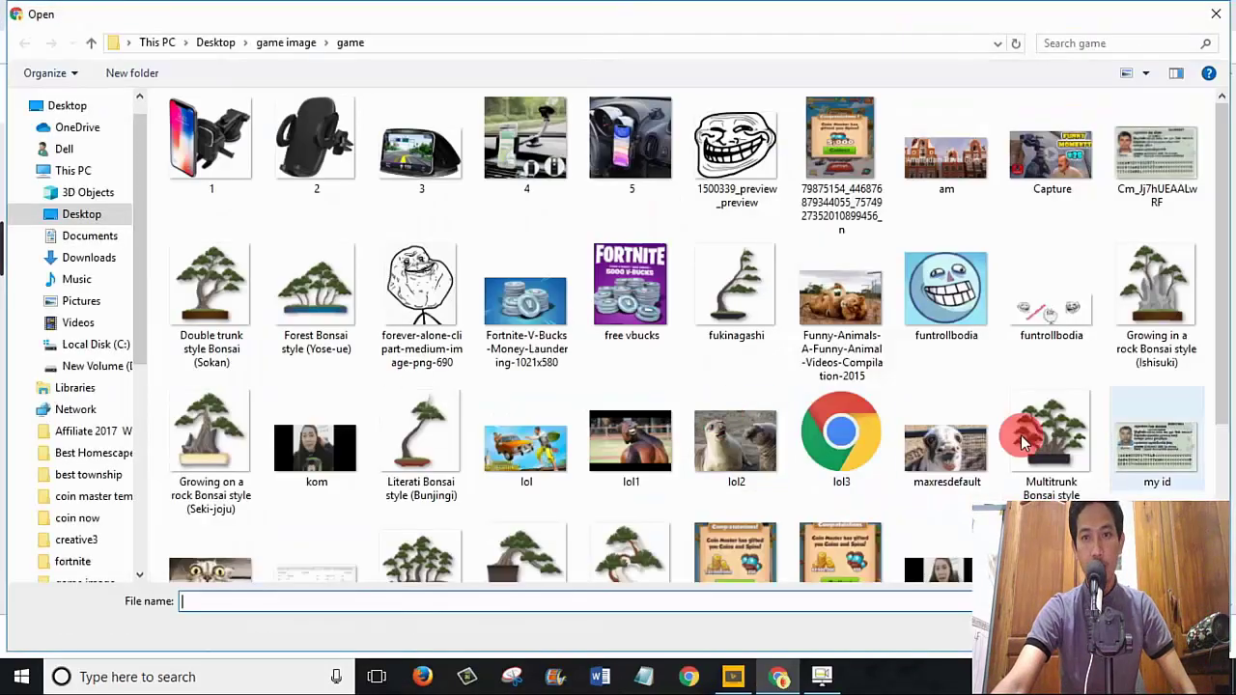
pyautogui.click(832, 322)
pyautogui.click(831, 322)
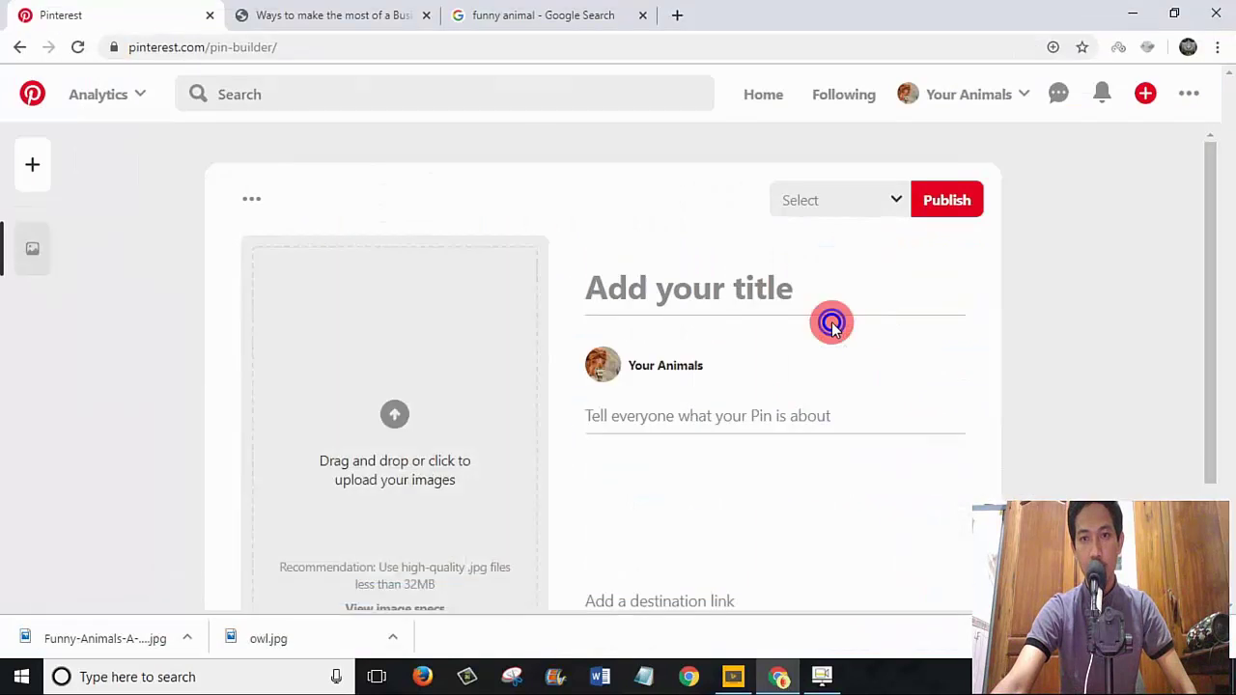
pyautogui.click(856, 203)
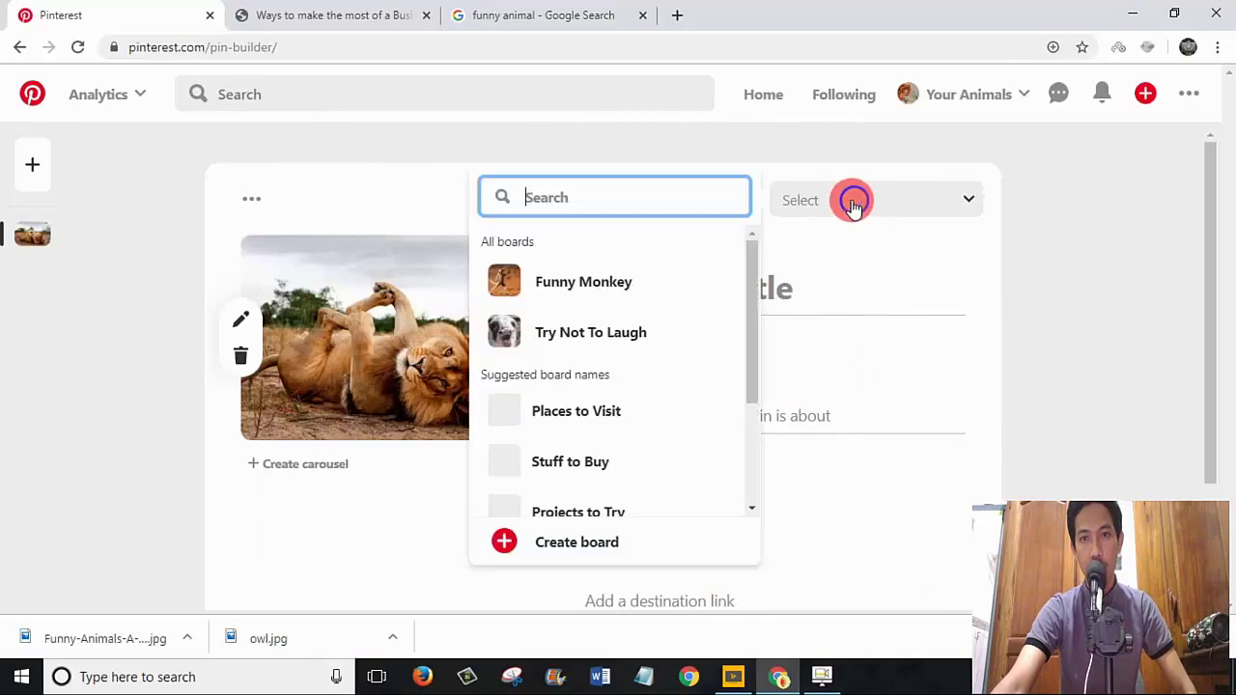
pyautogui.click(581, 338)
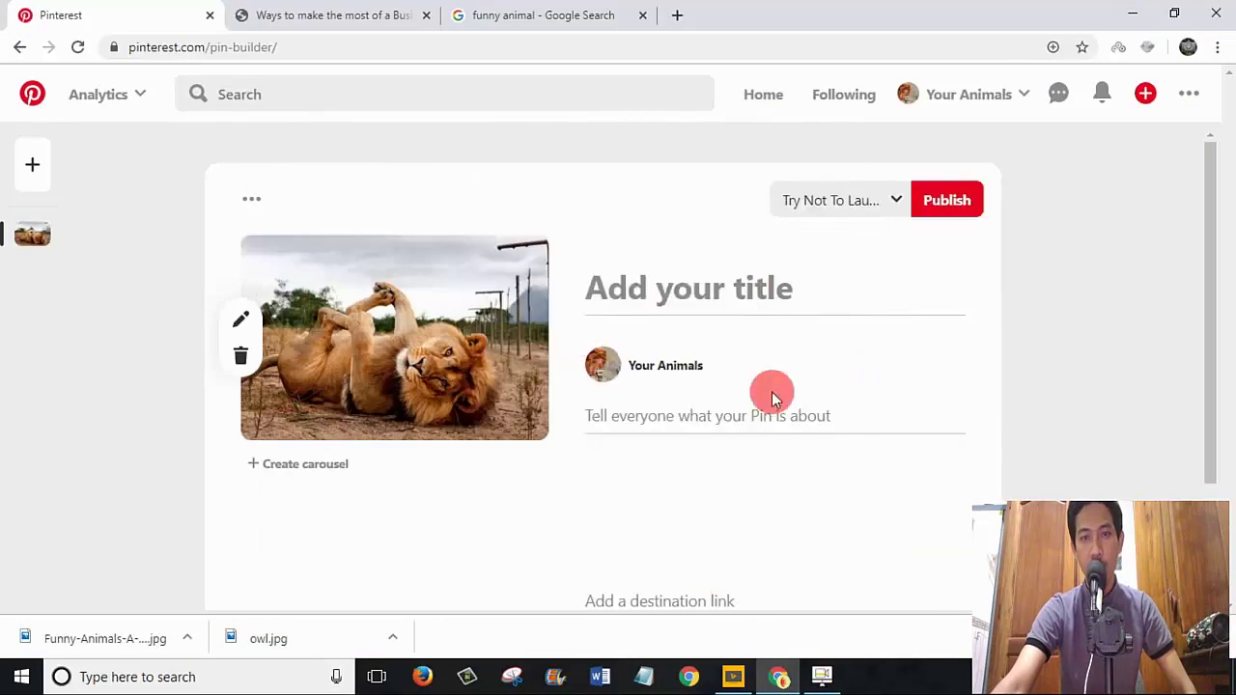
# Step: Scroll through the lion's related images, then go back to the pin builder's title field
pyautogui.click(532, 13)
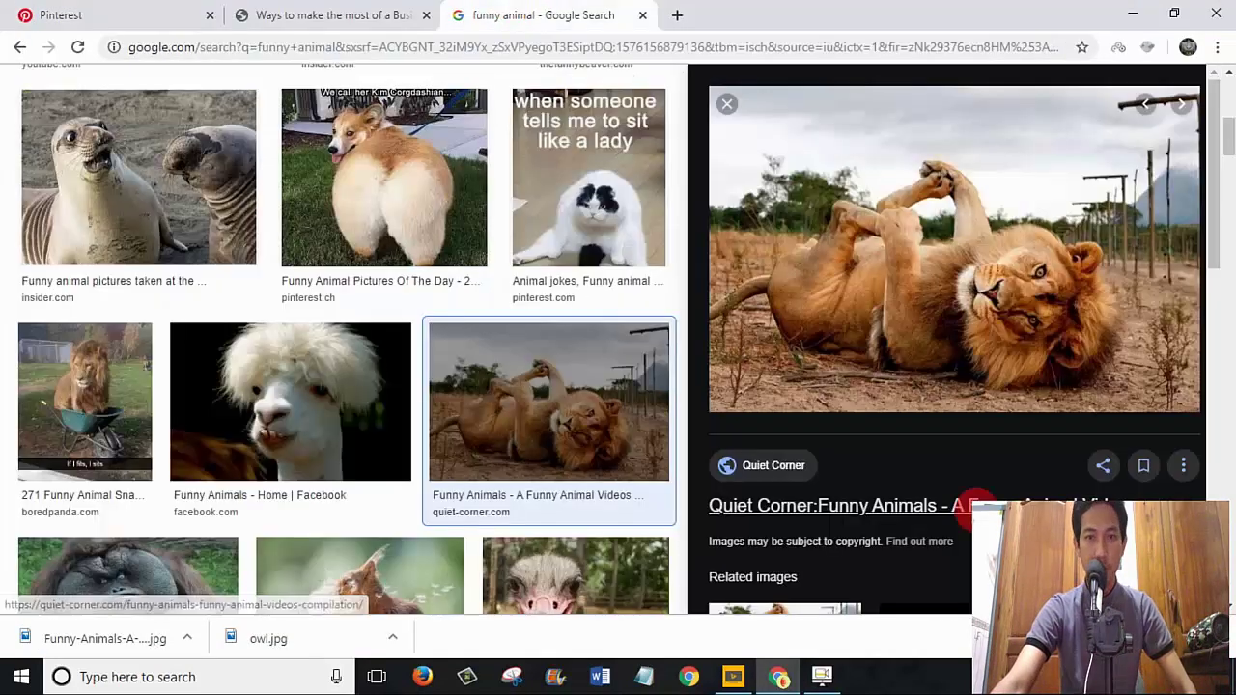
pyautogui.scroll(-2, 947, 502)
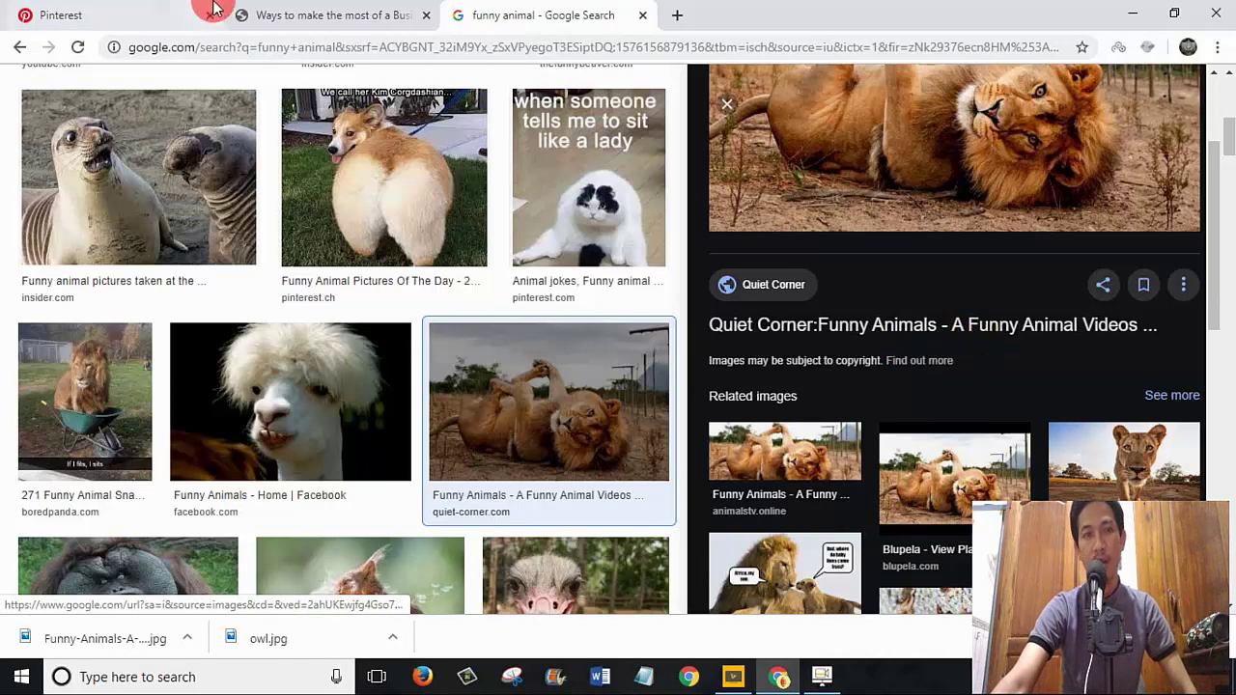
pyautogui.click(132, 9)
pyautogui.click(717, 274)
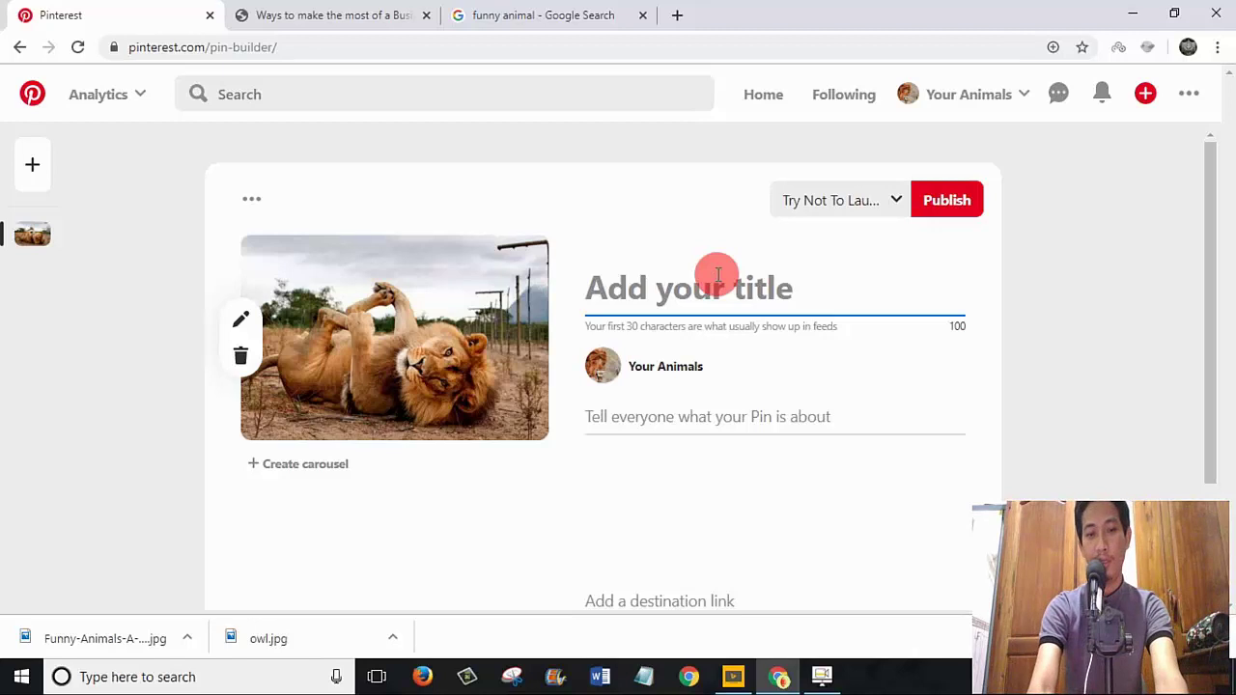
# Step: Enter the title 'A lion cannot smile to show her funny face', fixing the 'sher' typo
pyautogui.write('A li')
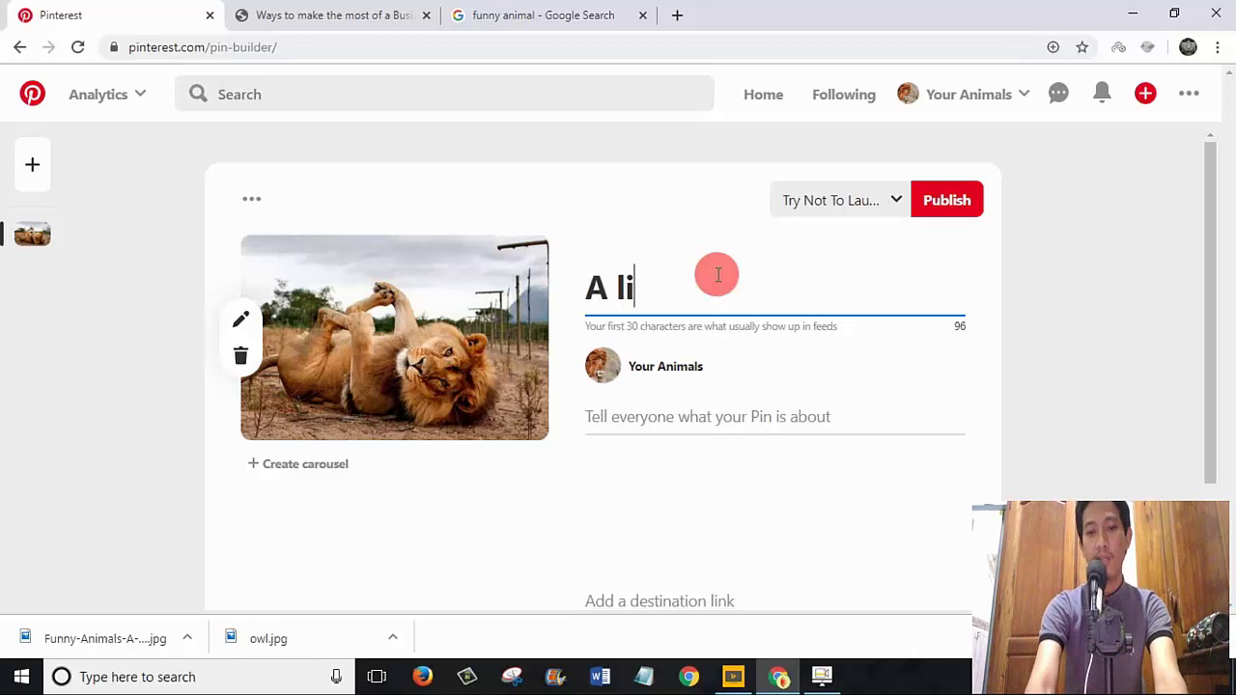
pyautogui.write('on can')
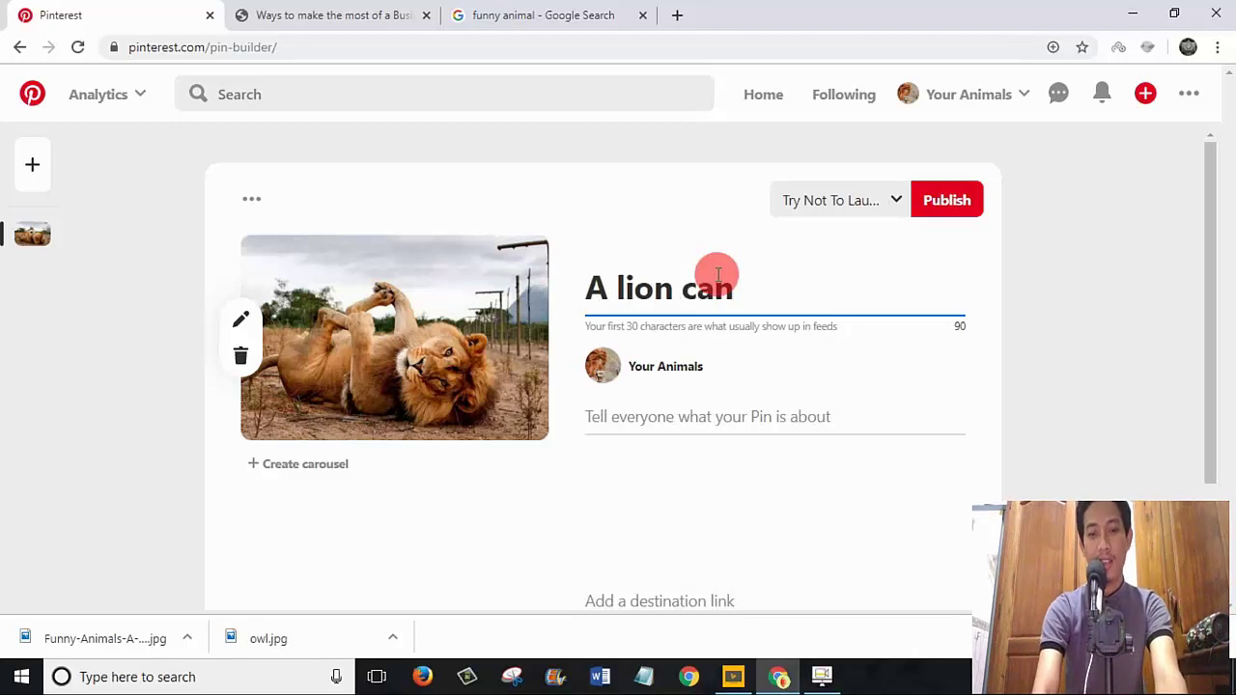
pyautogui.write('not sm')
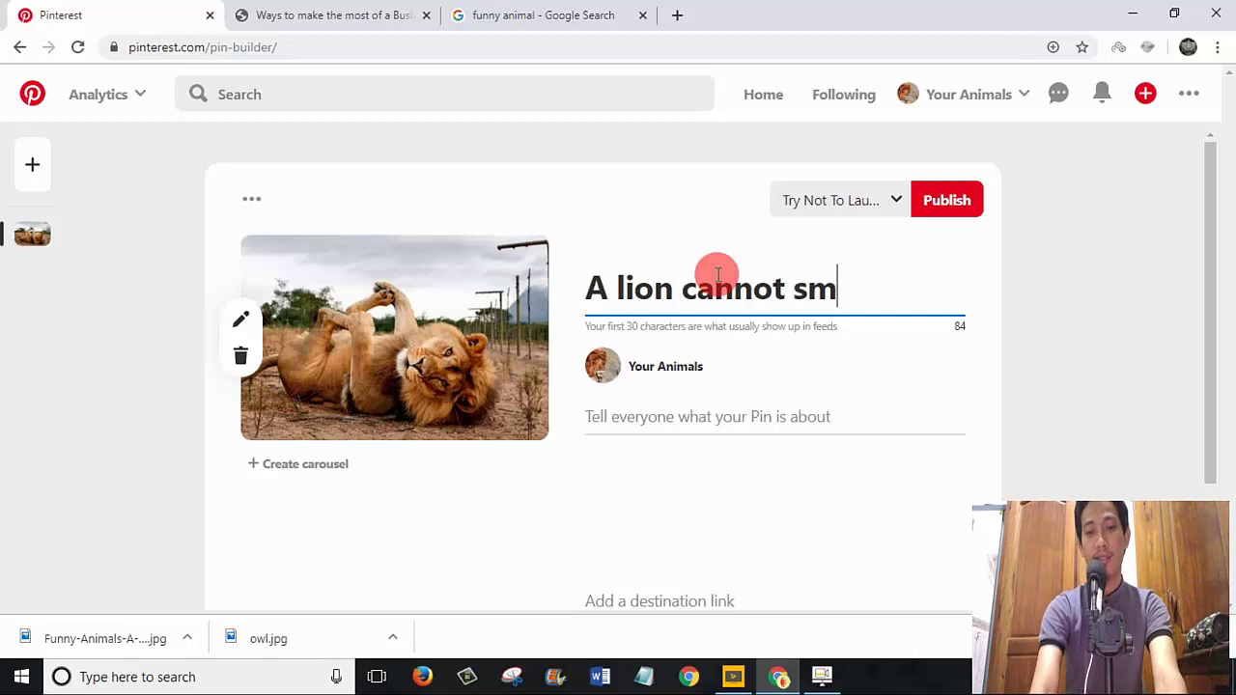
pyautogui.write('ile ')
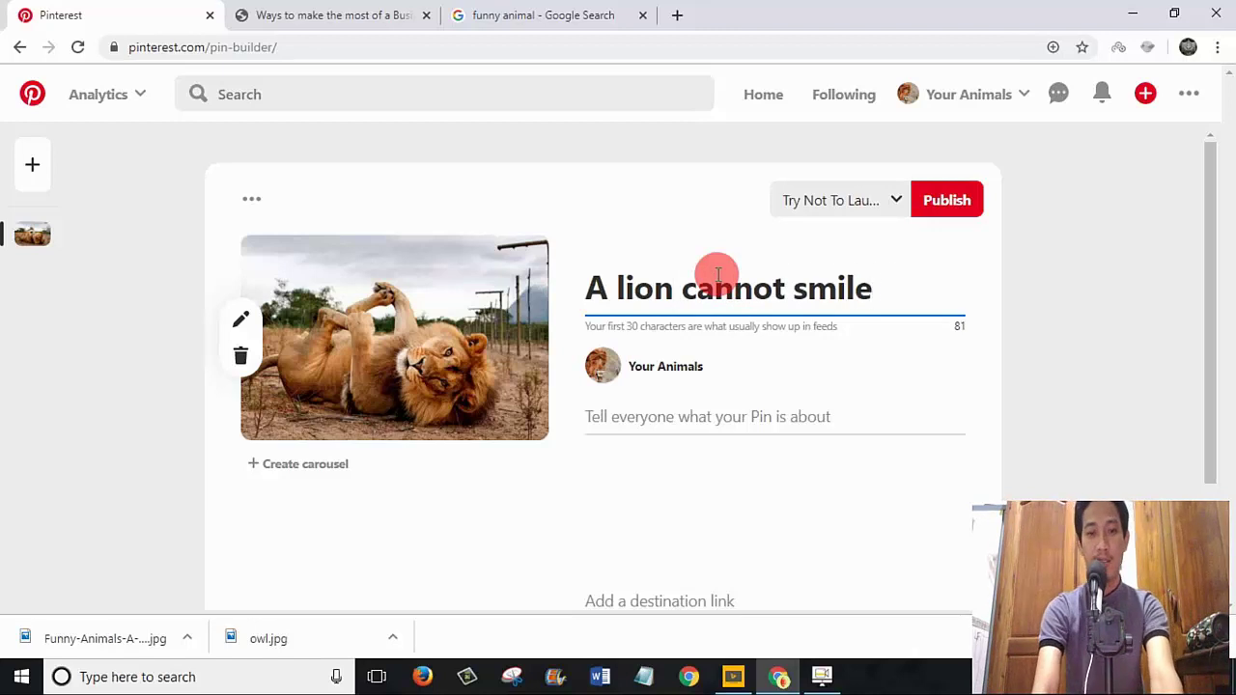
pyautogui.write('to show')
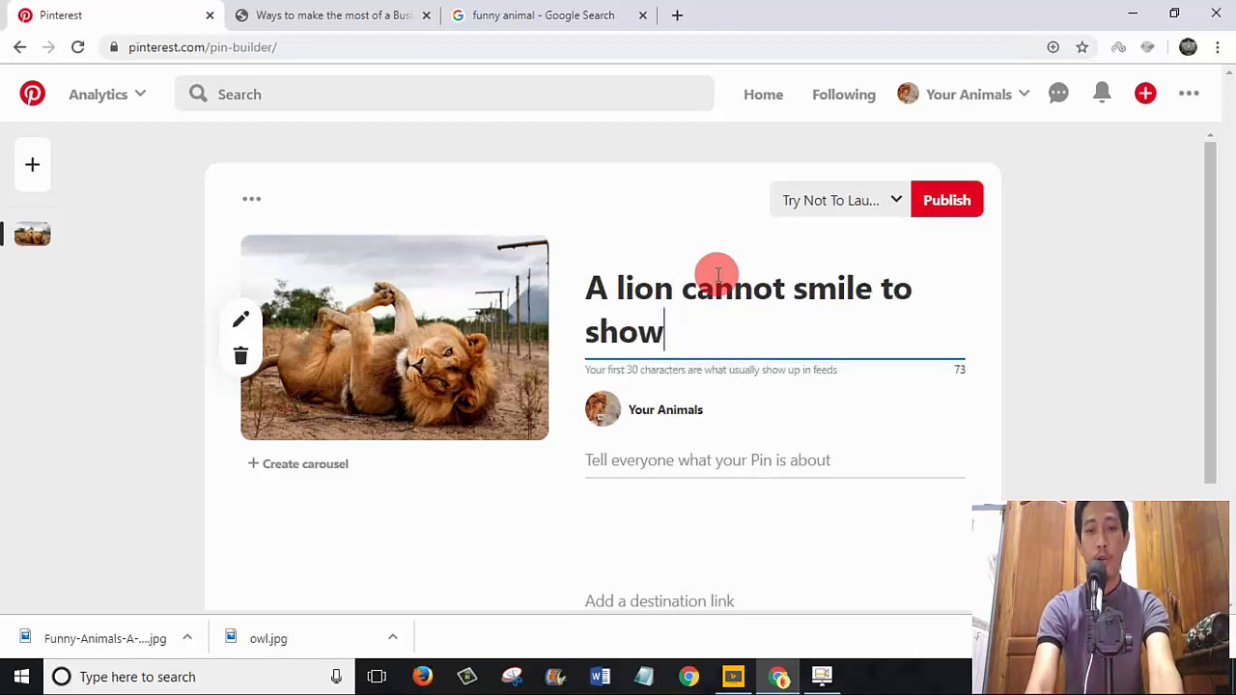
pyautogui.write(' sh')
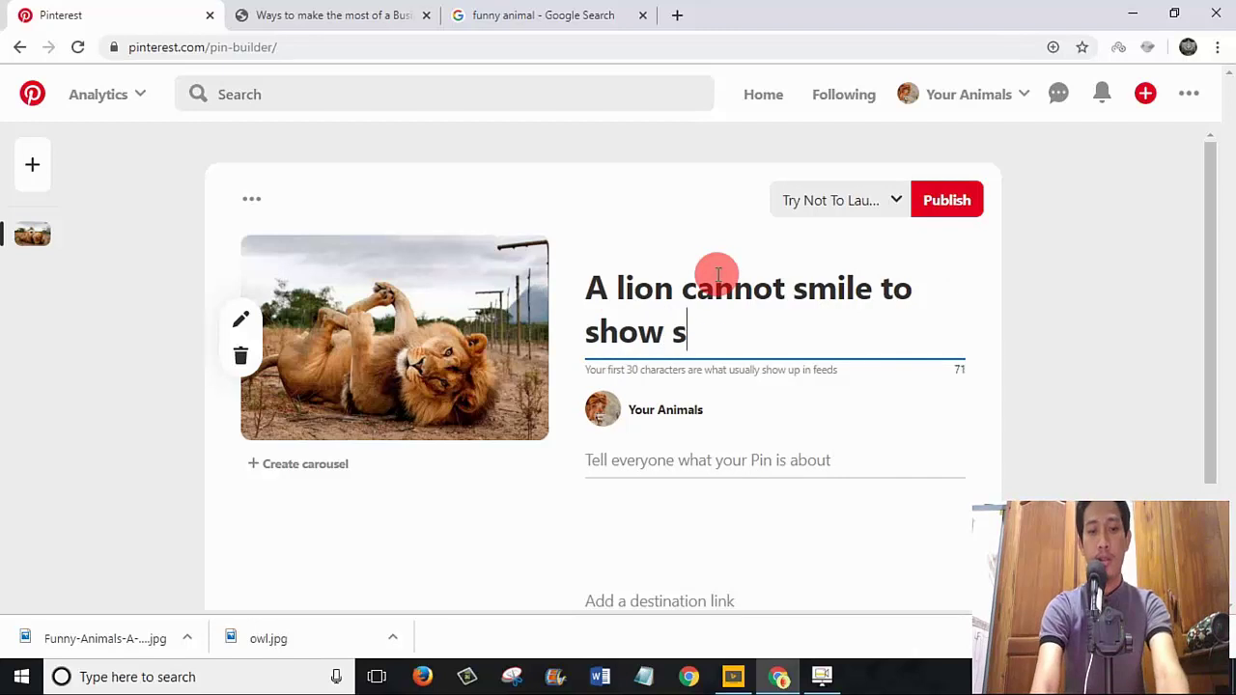
pyautogui.write('er')
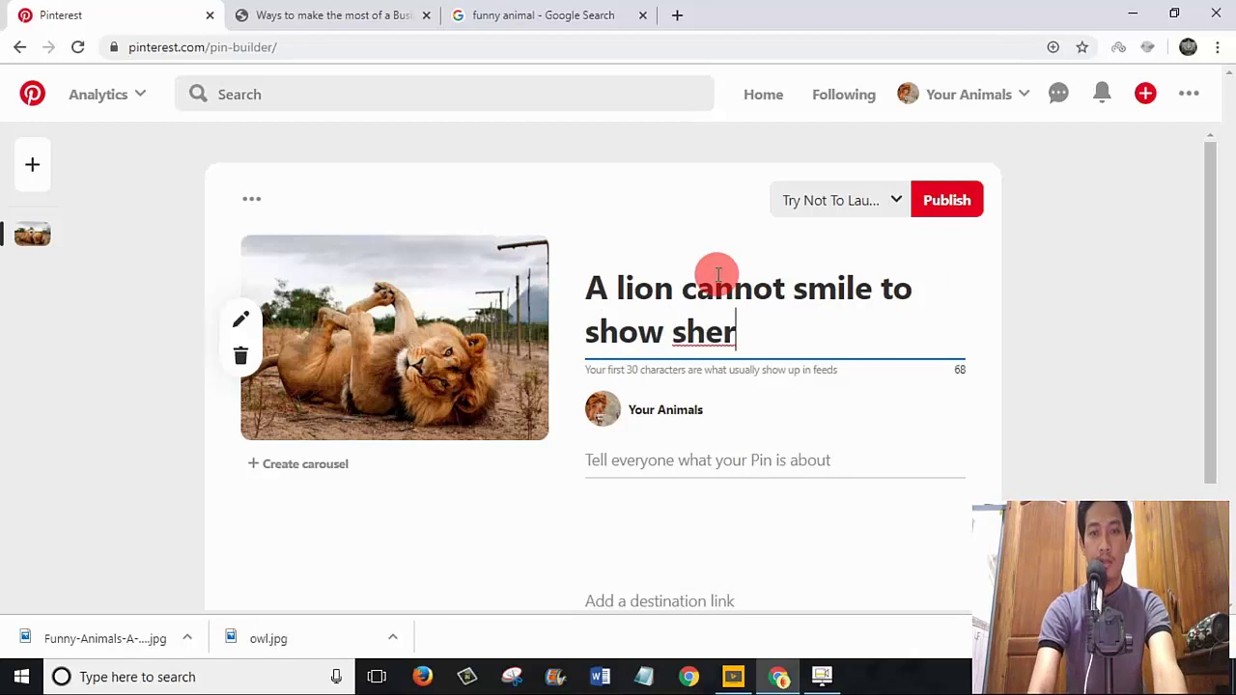
pyautogui.press('BackSpace')
pyautogui.press('BackSpace')
pyautogui.press('BackSpace')
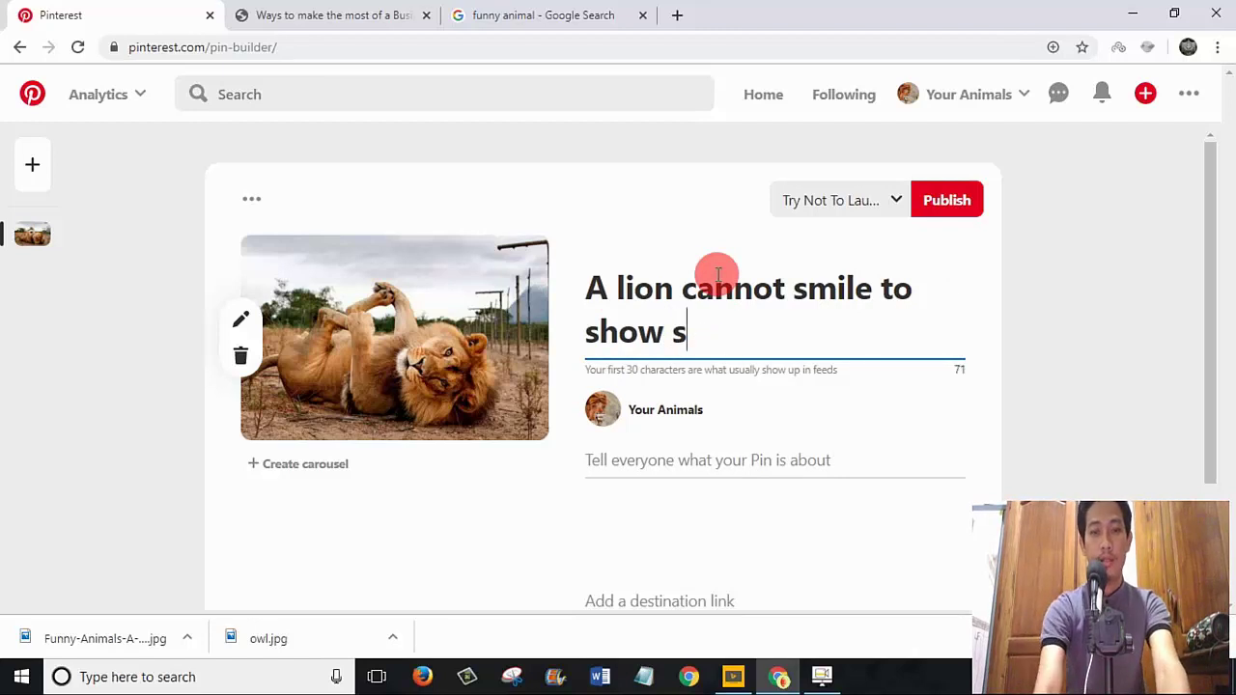
pyautogui.press('BackSpace')
pyautogui.write('her')
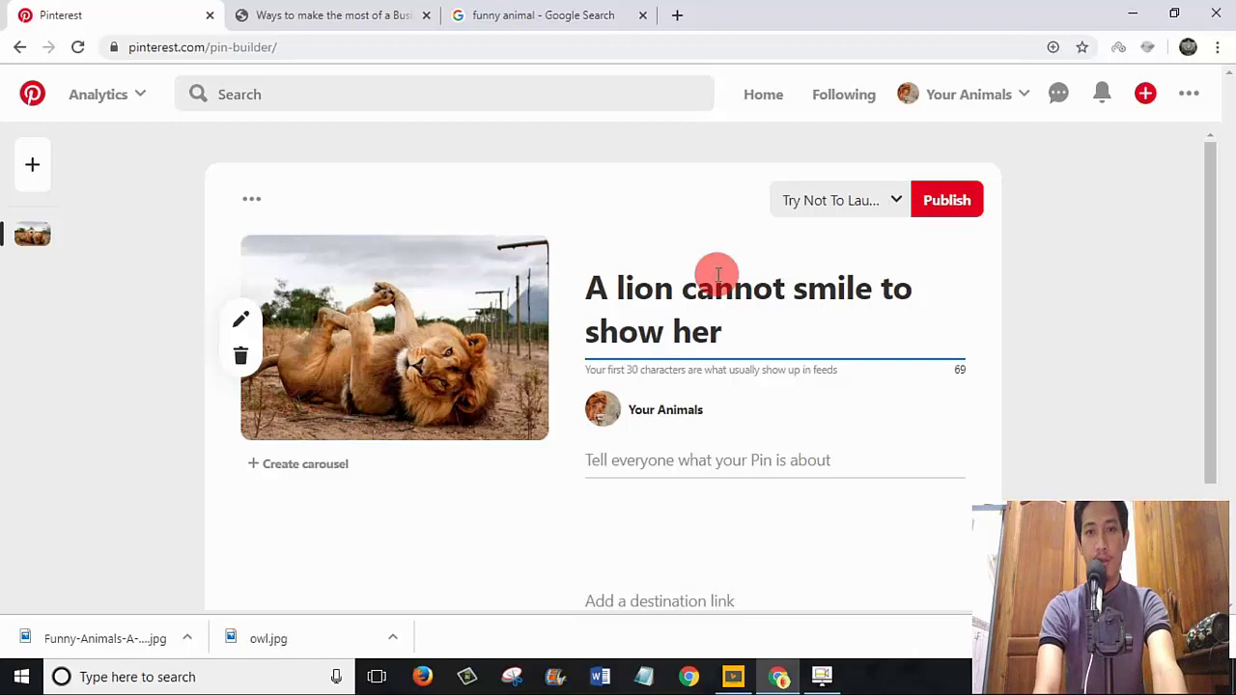
pyautogui.write(' funn')
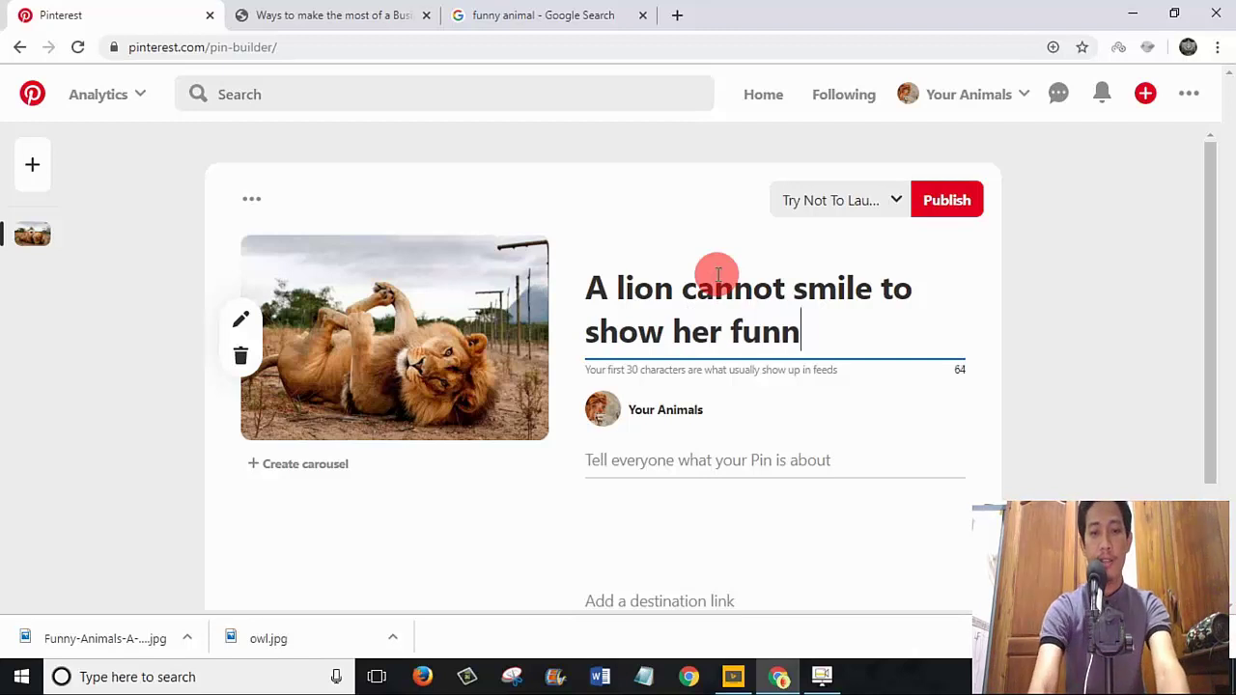
pyautogui.write('y face')
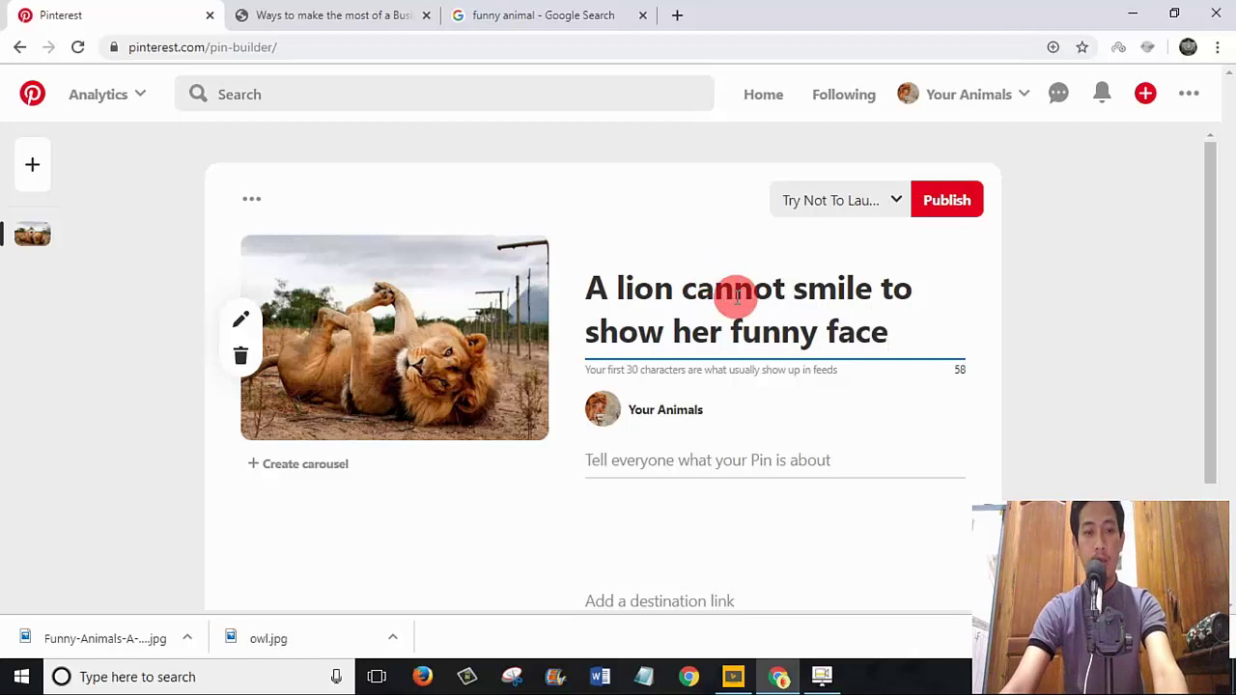
# Step: Copy the pin title into the description field and start a new line below it
pyautogui.tripleClick(732, 284)
pyautogui.rightClick(779, 307)
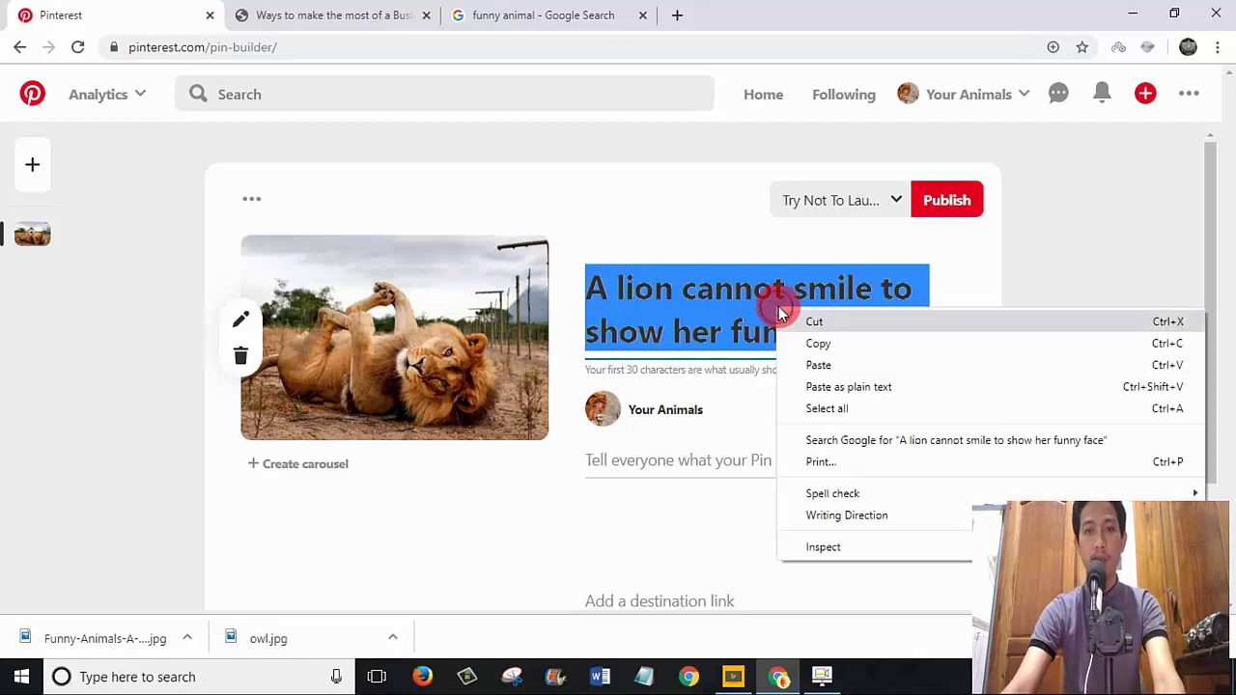
pyautogui.click(823, 345)
pyautogui.click(712, 463)
pyautogui.rightClick(712, 469)
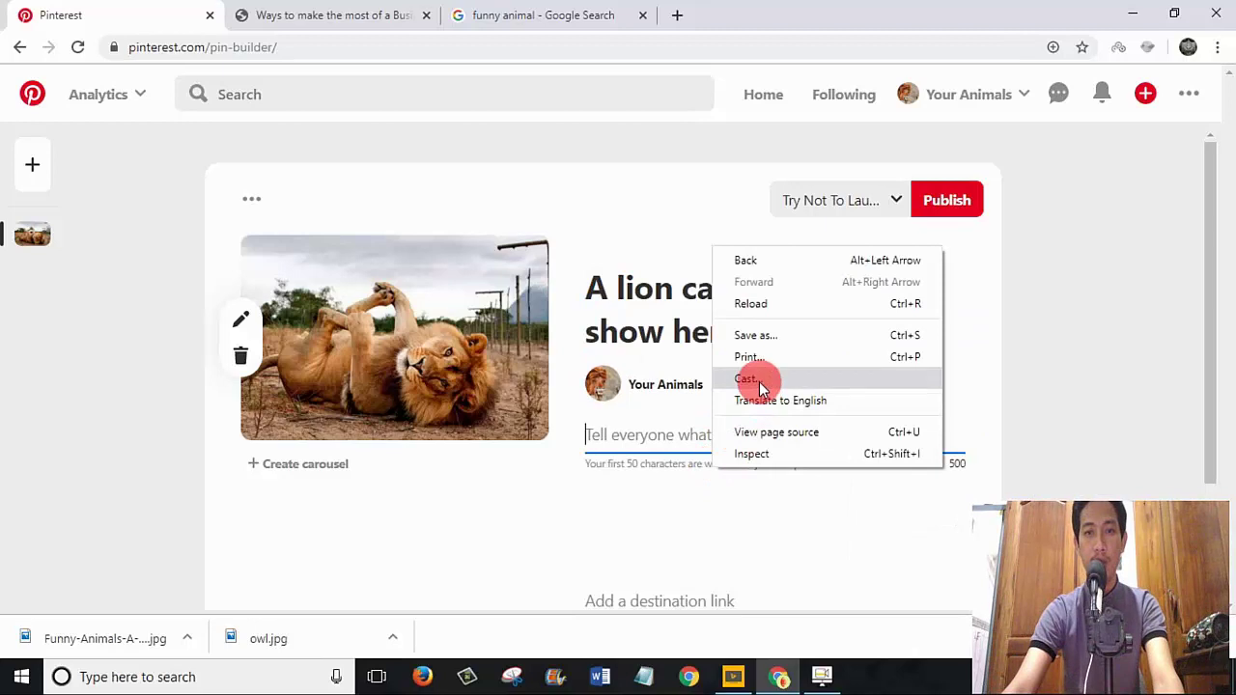
pyautogui.click(614, 436)
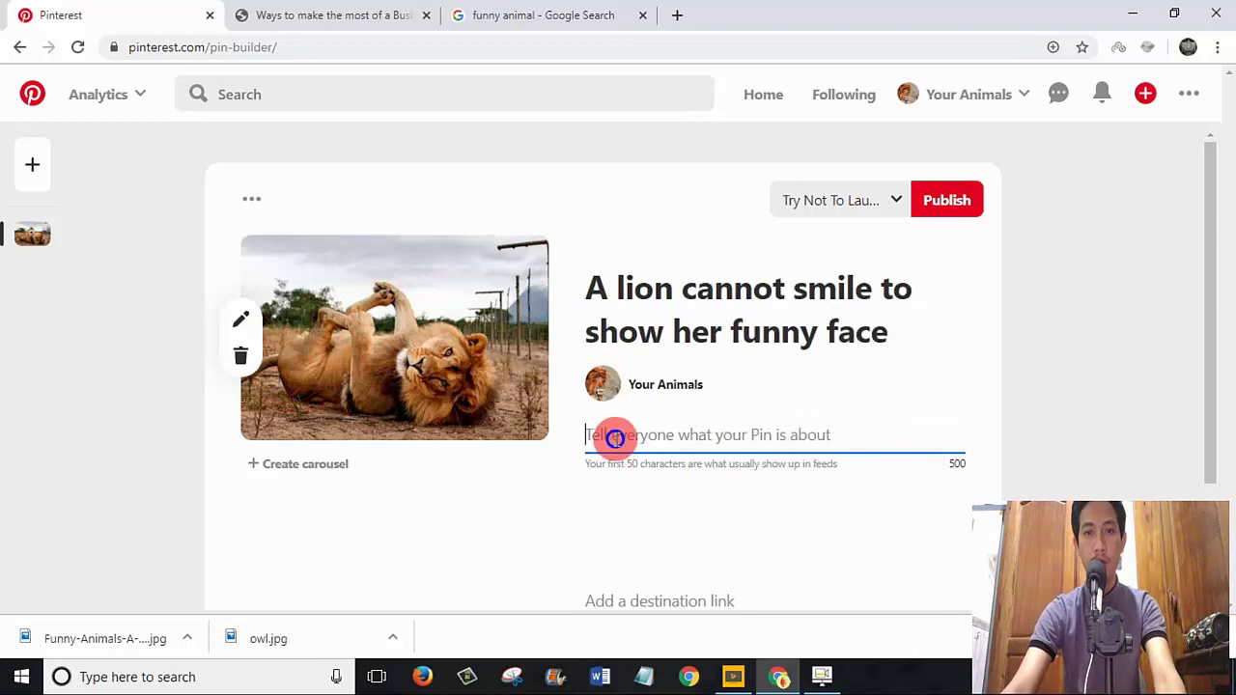
pyautogui.hotkey('ctrl', 'v')
pyautogui.press('Return')
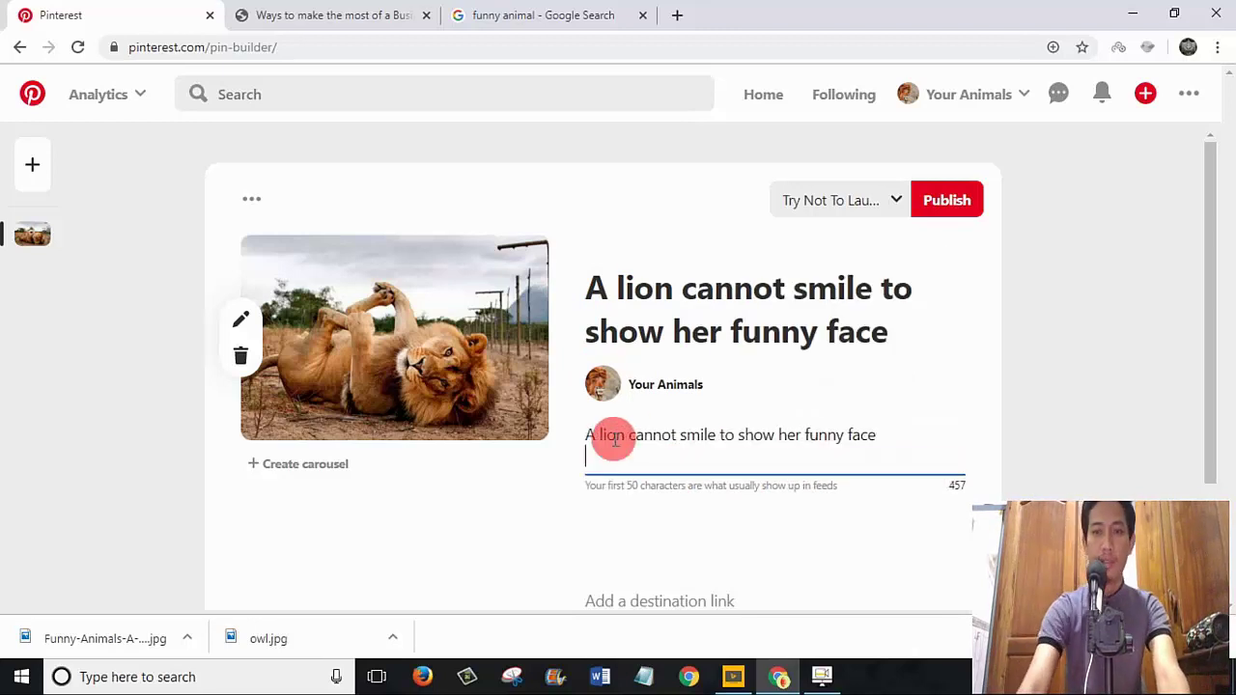
# Step: Add the hashtags #fun #funny #funnyanimal #funnyanimals under the pasted title
pyautogui.write('#fu')
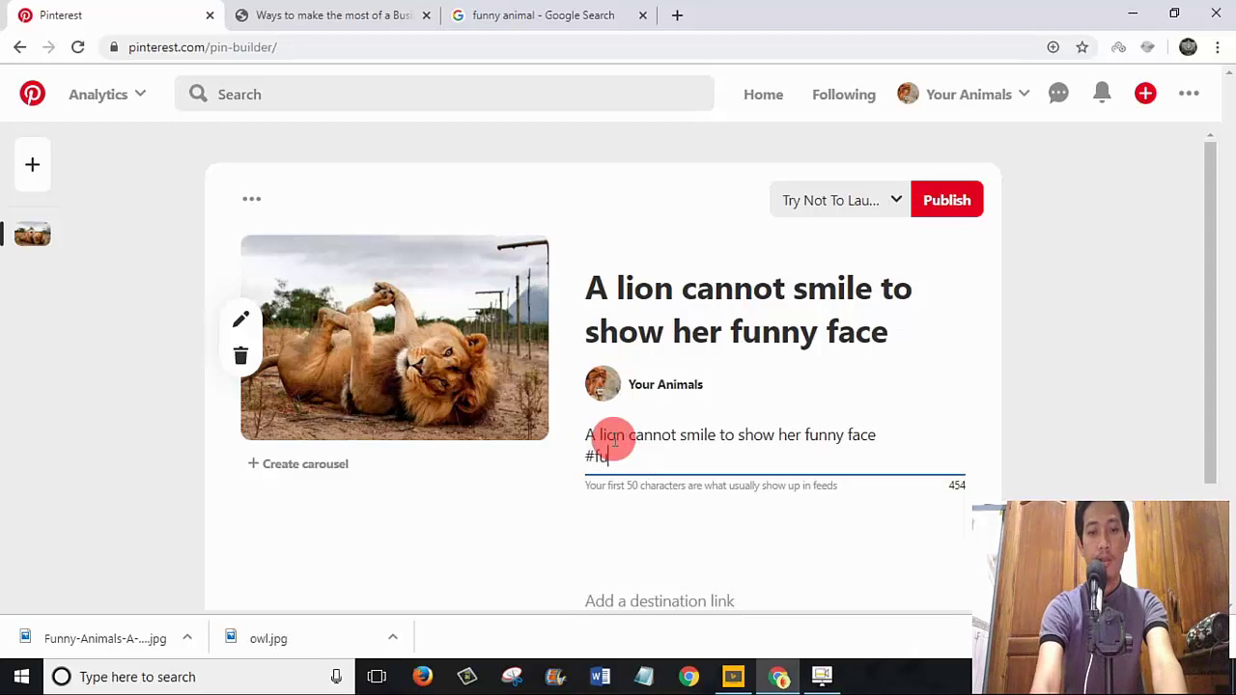
pyautogui.write('n #lunny')
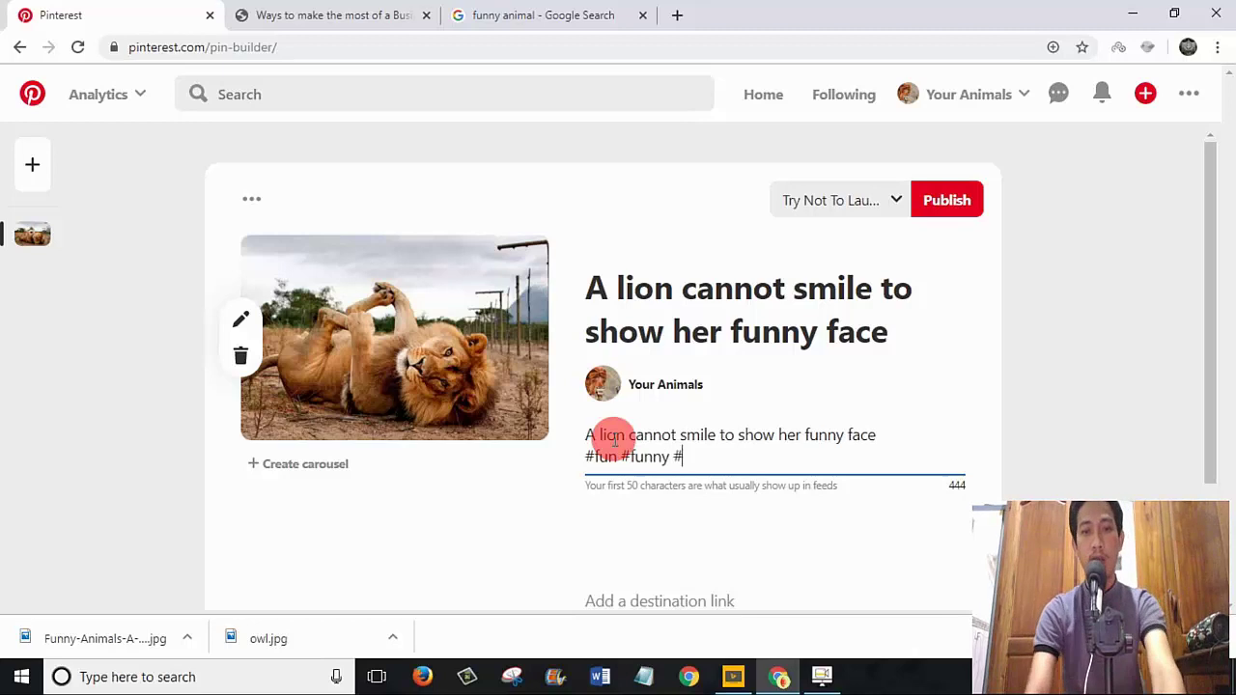
pyautogui.write(' #funny')
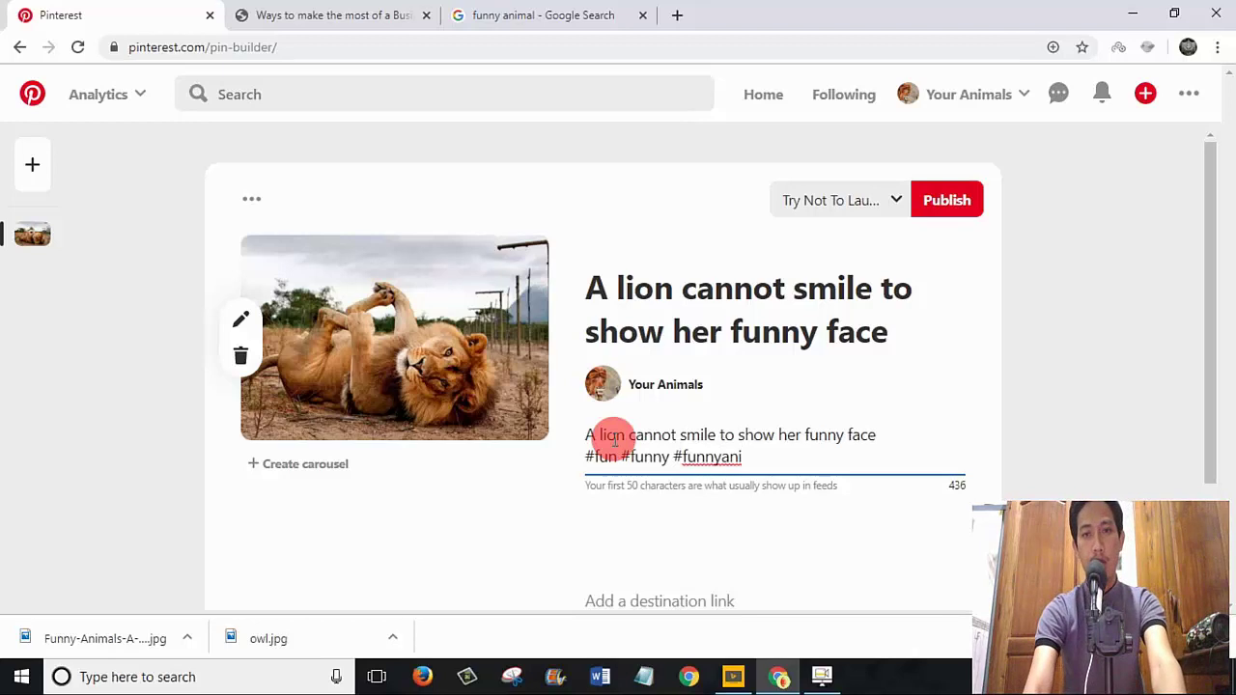
pyautogui.write('animal #funnyanimals')
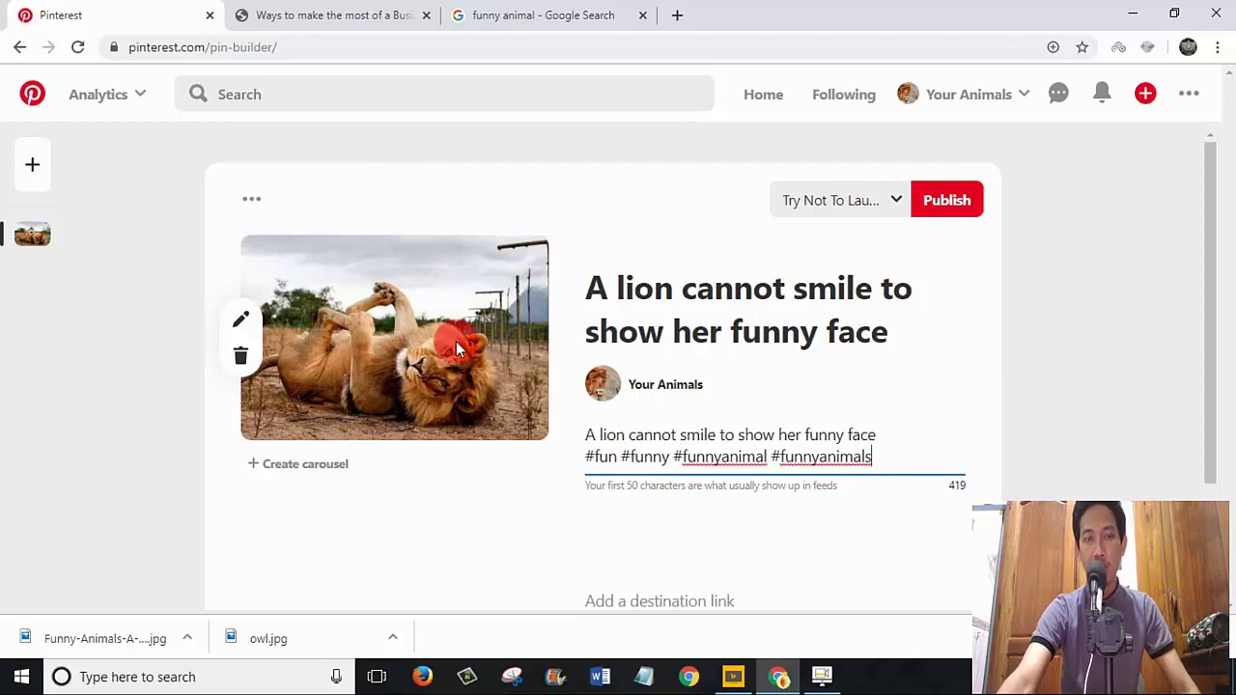
pyautogui.scroll(-2, 941, 399)
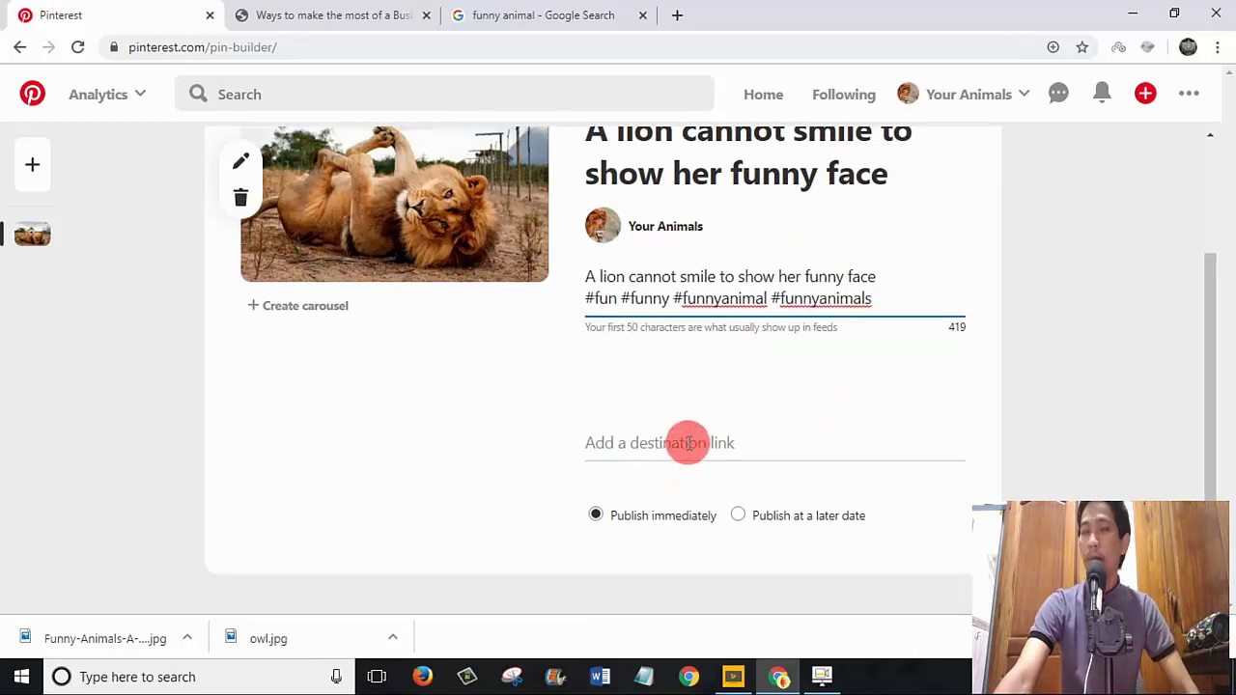
pyautogui.scroll(2, 373, 194)
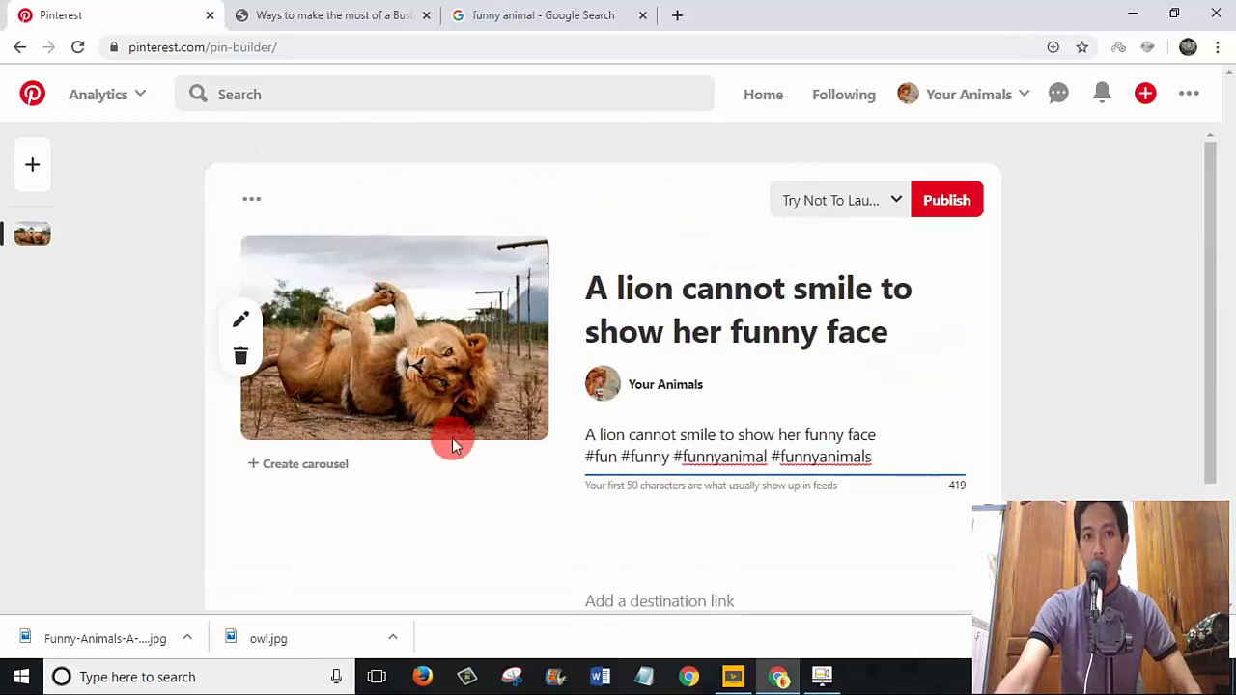
# Step: Copy the URL of the '3 Considerations When Planning Your Perfect Vacation' blog post, then return to Pinterest
pyautogui.click(314, 15)
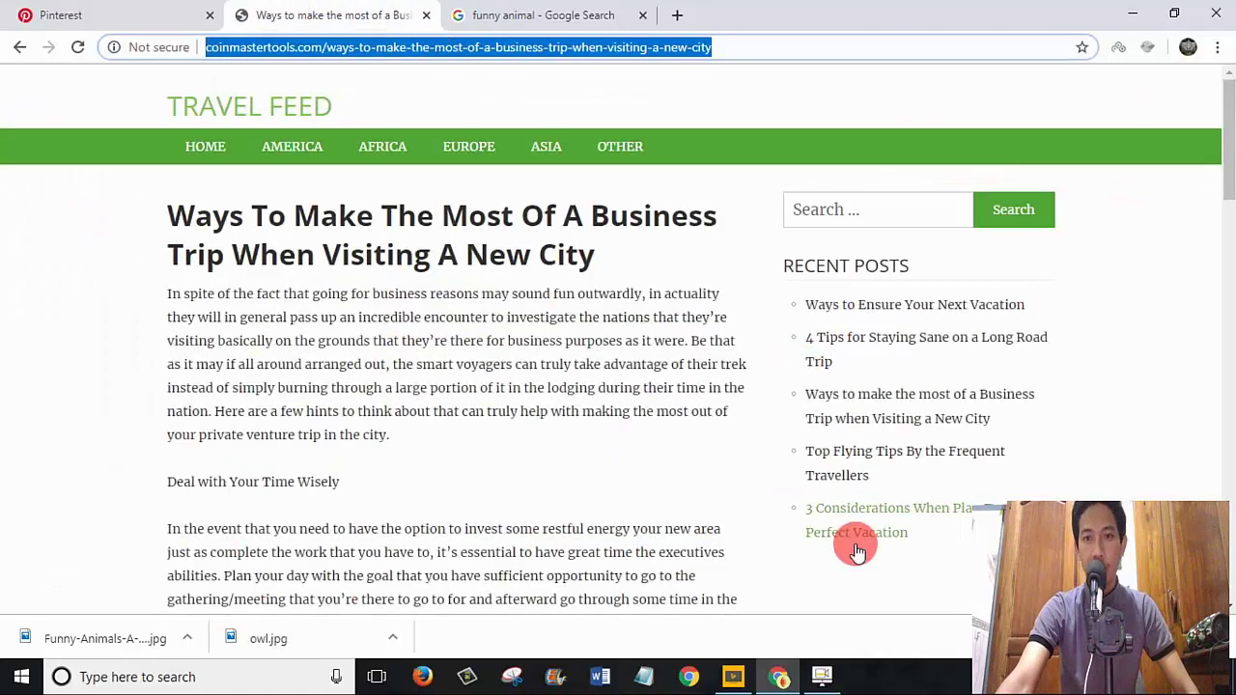
pyautogui.click(837, 518)
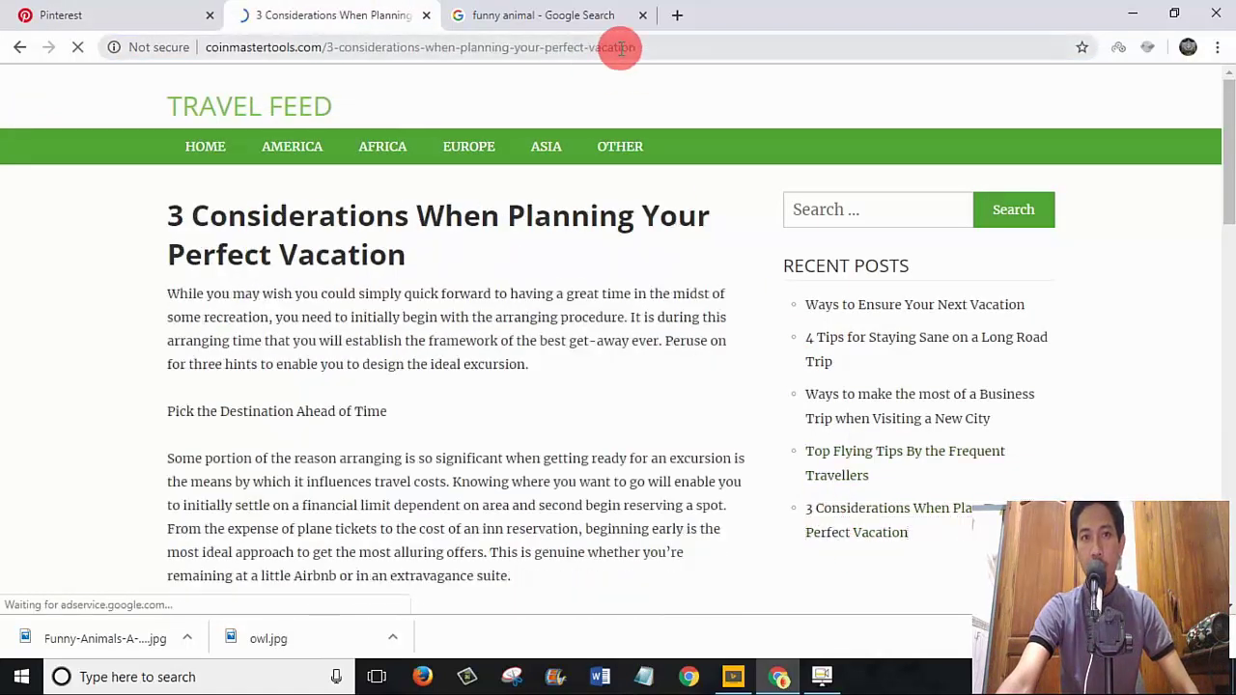
pyautogui.click(655, 47)
pyautogui.rightClick(655, 47)
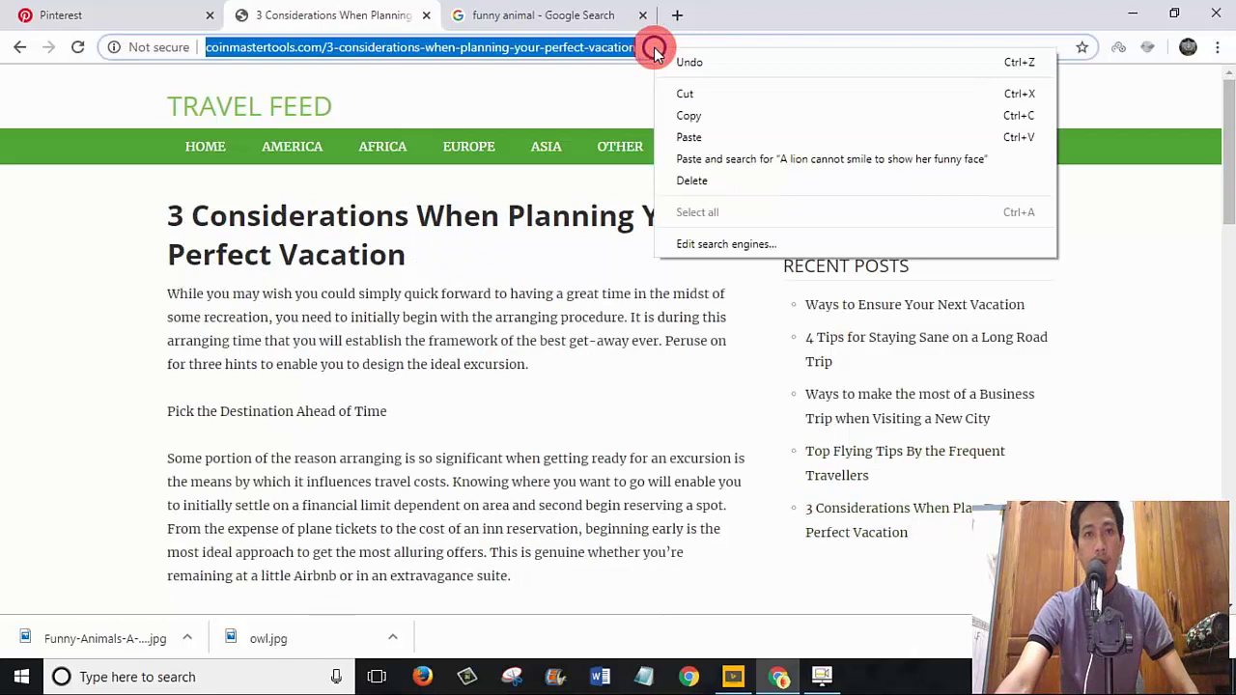
pyautogui.click(686, 114)
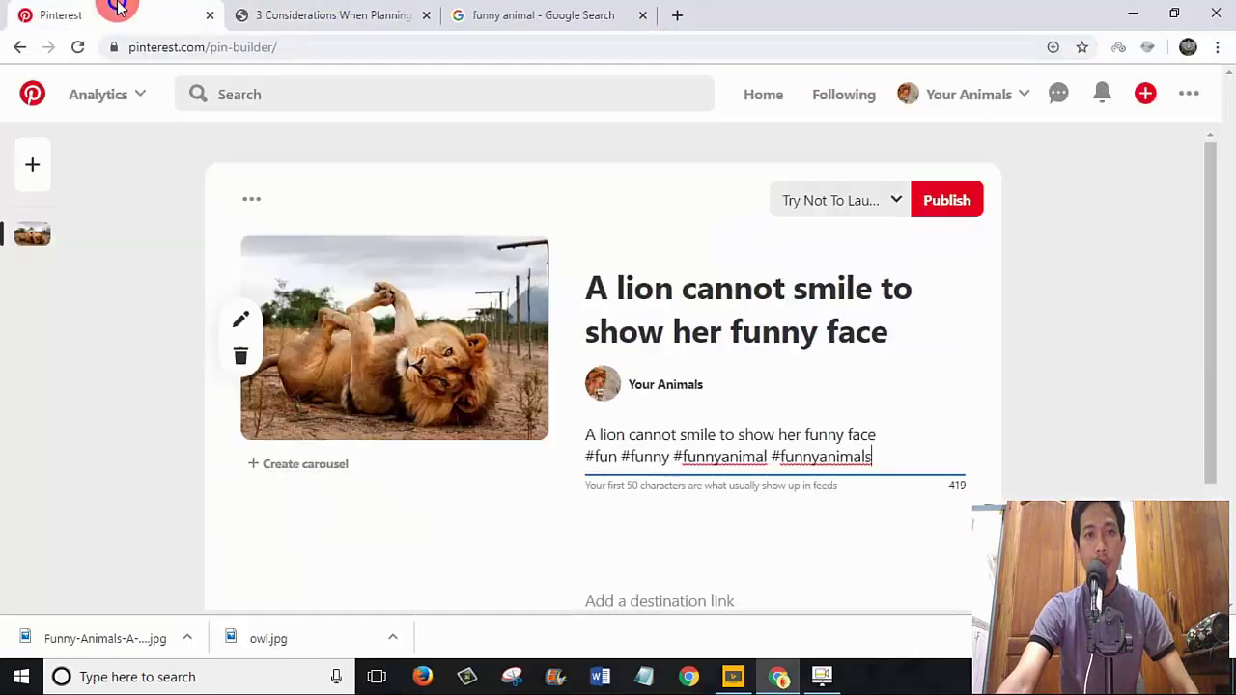
pyautogui.click(111, 11)
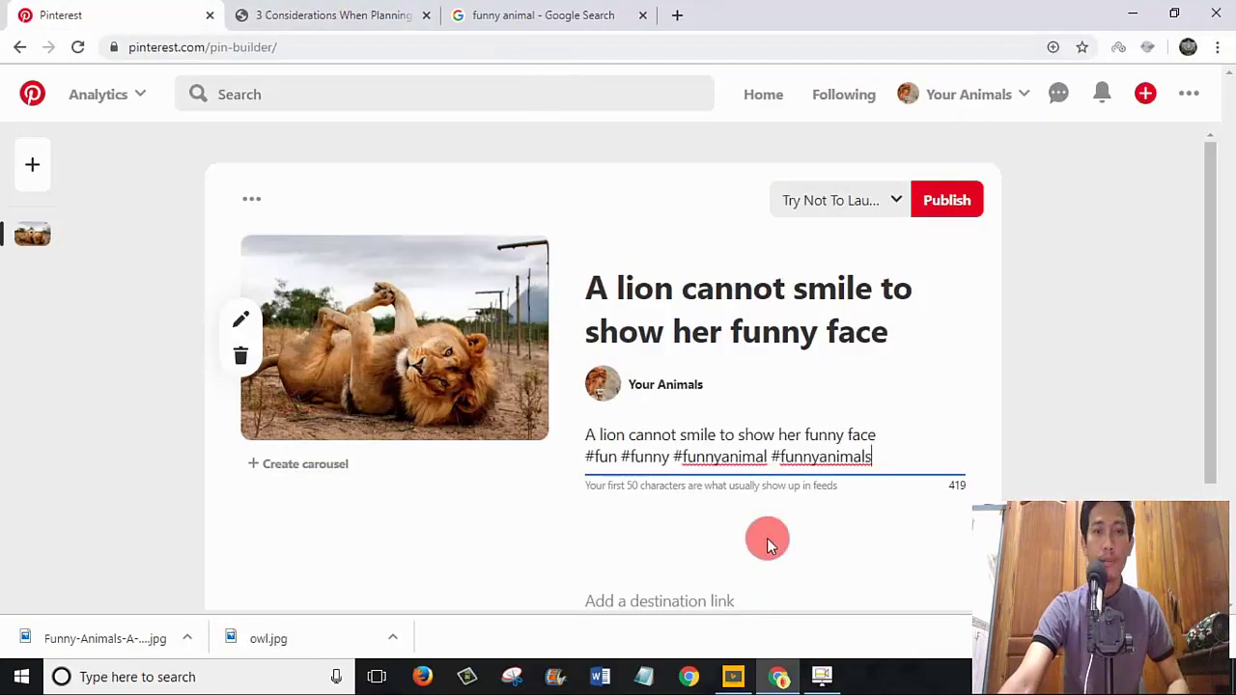
# Step: Paste the copied blog post address as the pin's destination link
pyautogui.scroll(-1, 698, 576)
pyautogui.scroll(-1, 697, 576)
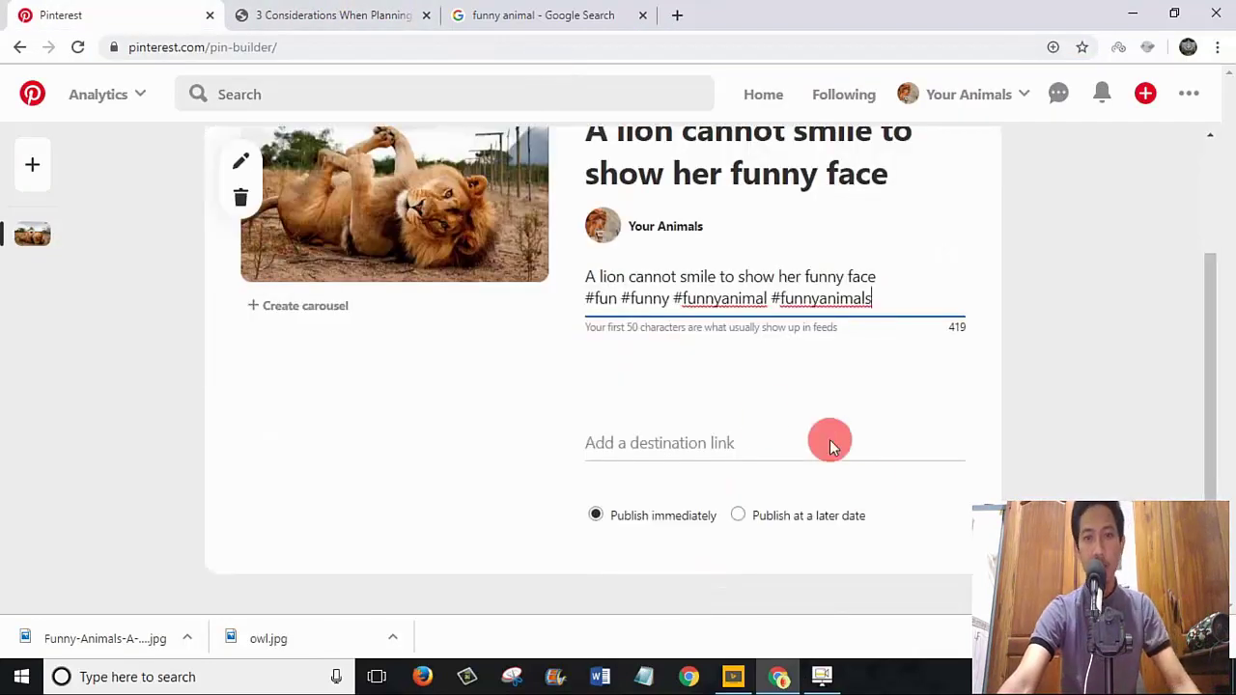
pyautogui.click(648, 440)
pyautogui.rightClick(651, 444)
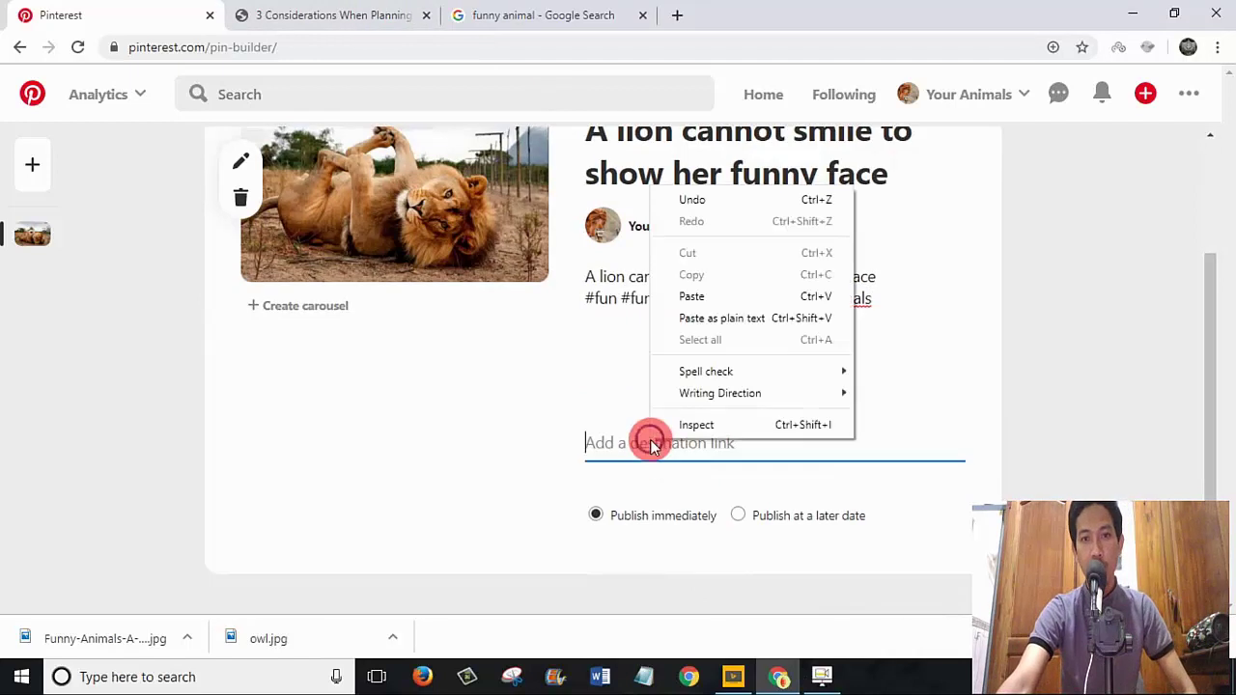
pyautogui.click(698, 297)
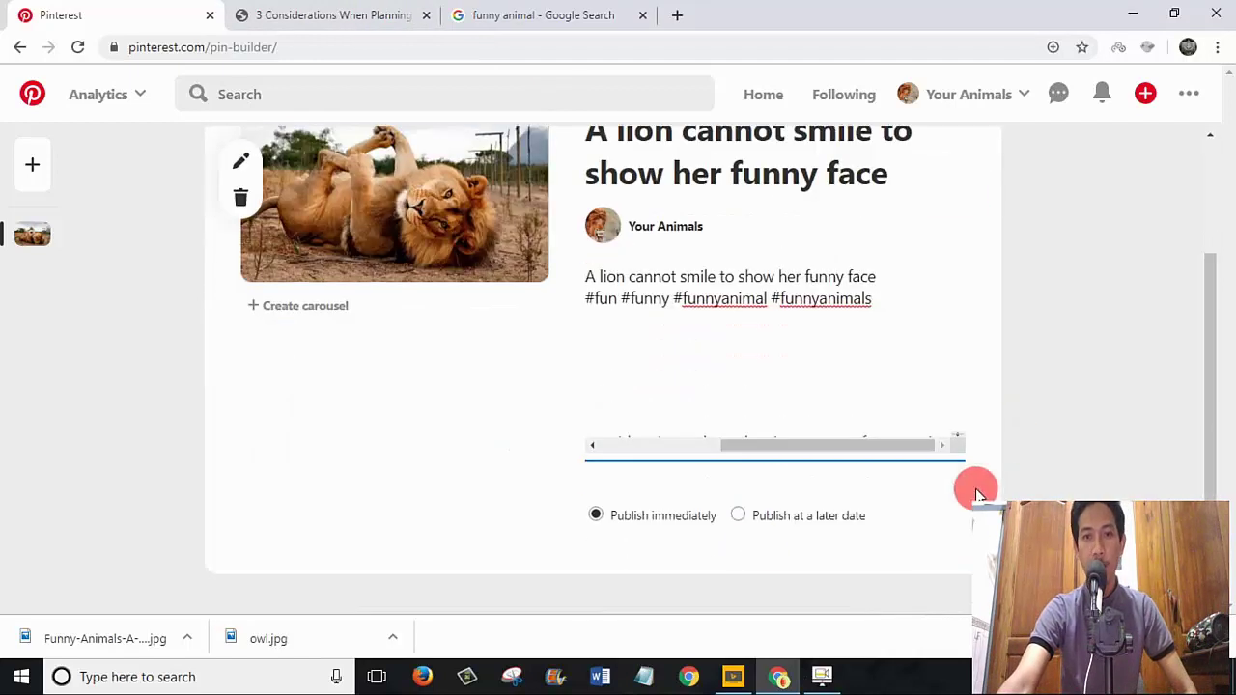
# Step: Schedule the pin to publish on December 12 at 10:00 PM
pyautogui.click(740, 517)
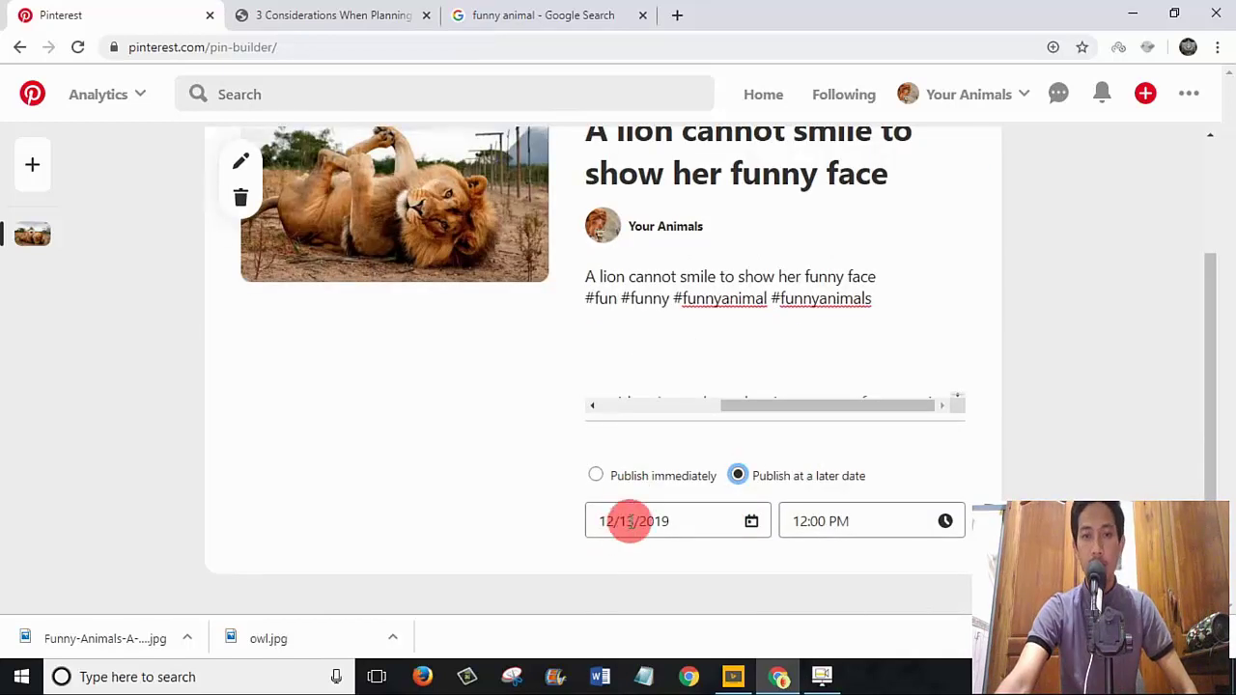
pyautogui.click(634, 522)
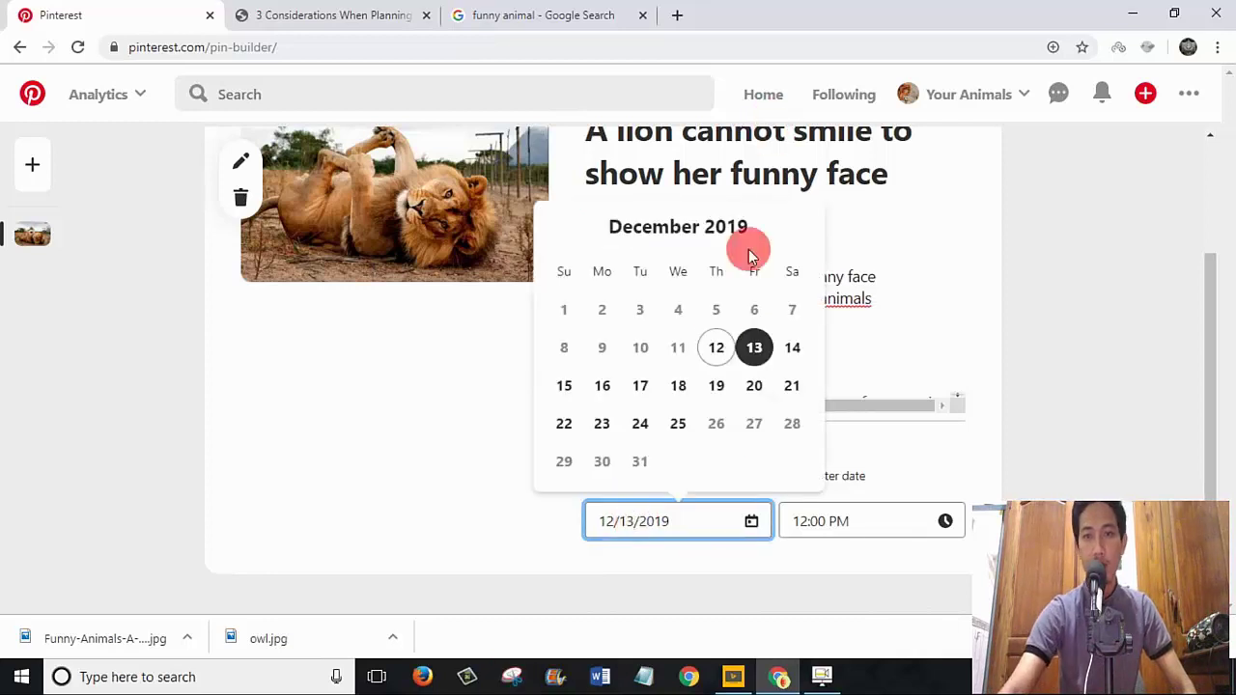
pyautogui.click(719, 345)
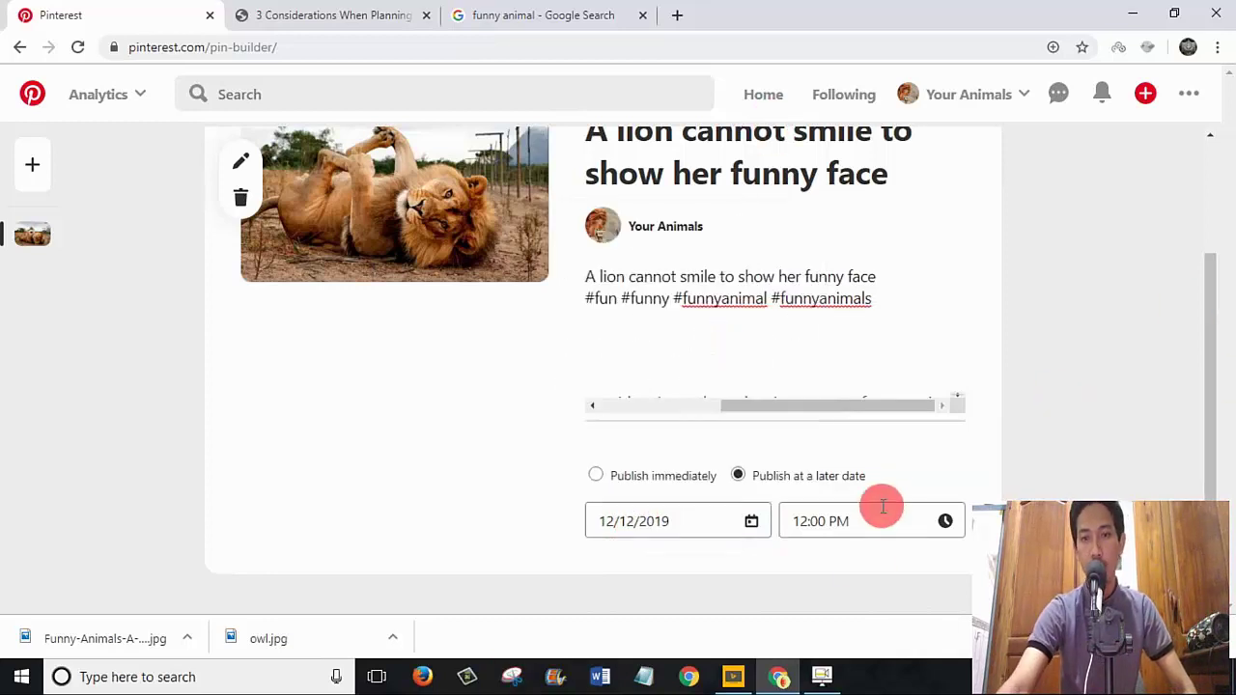
pyautogui.click(835, 521)
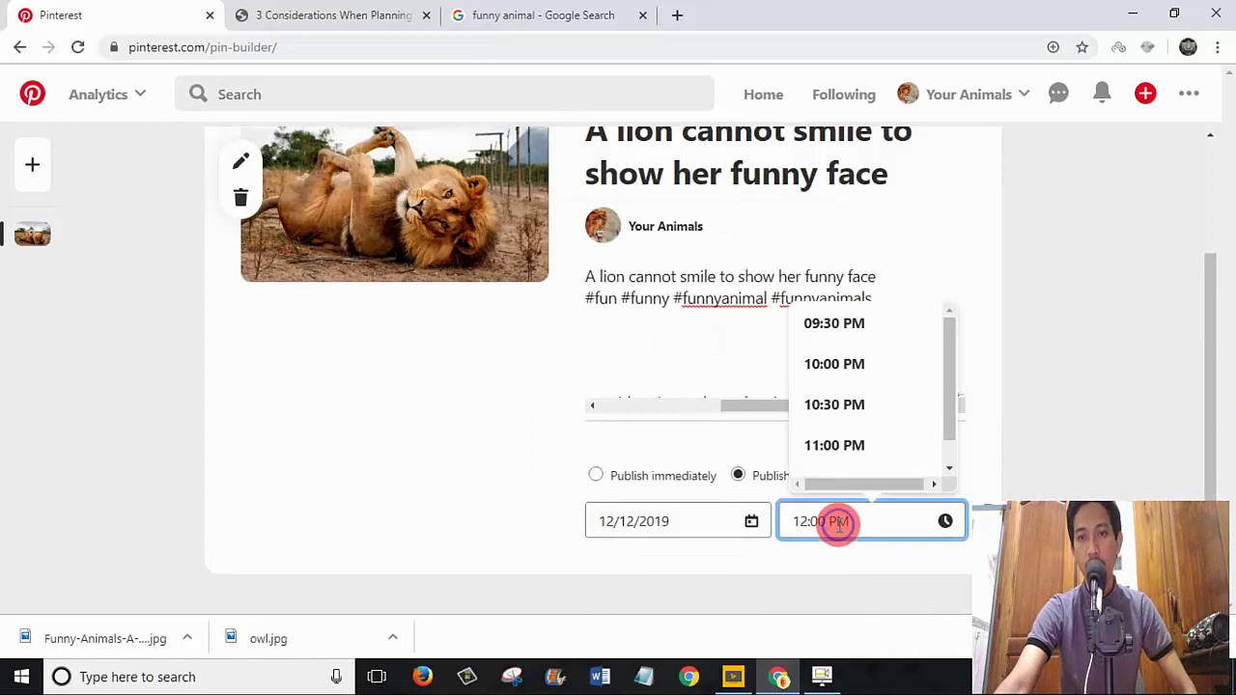
pyautogui.click(846, 372)
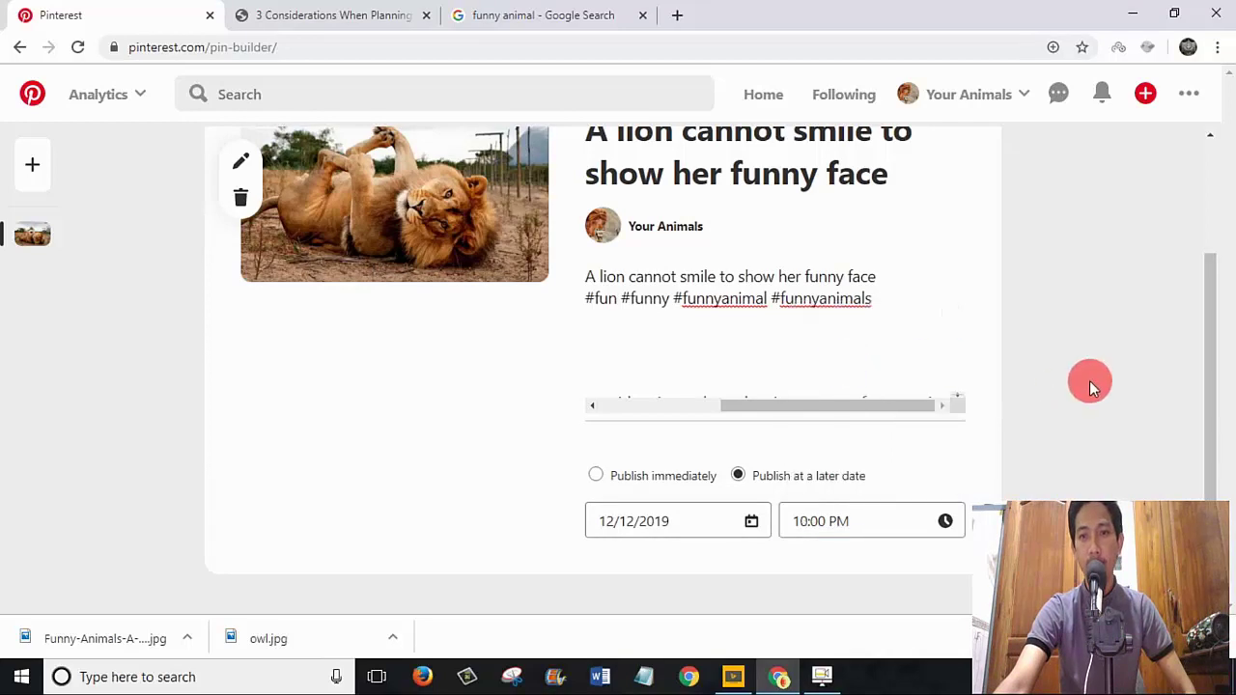
pyautogui.scroll(2, 1095, 372)
# Step: Publish the scheduled lion pin and check the profile's Scheduled Pins row showing 4 pins
pyautogui.click(959, 224)
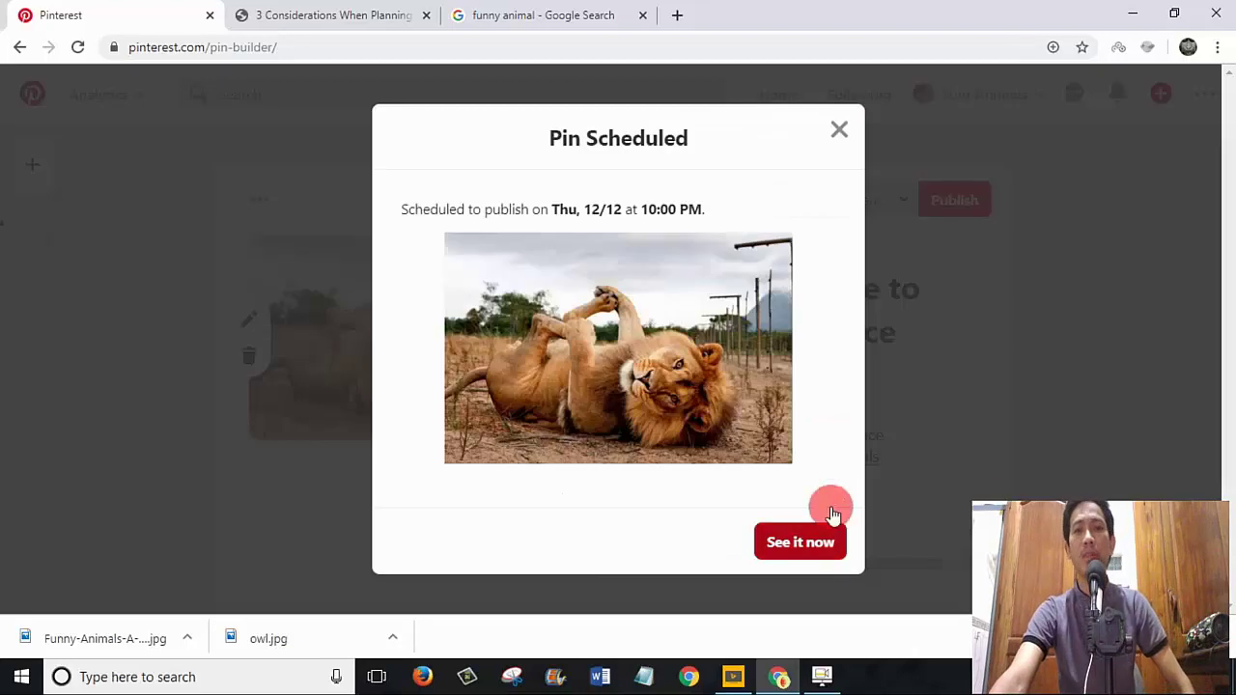
pyautogui.click(796, 543)
pyautogui.scroll(-3, 439, 490)
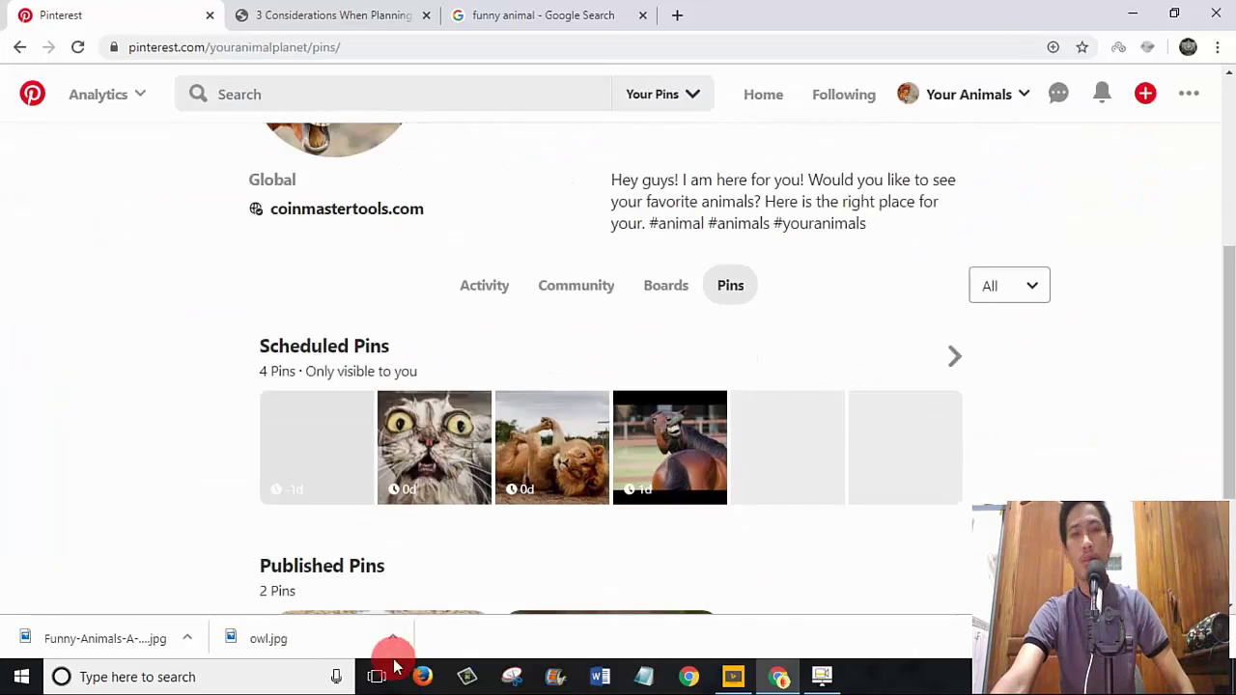
pyautogui.scroll(-2, 400, 519)
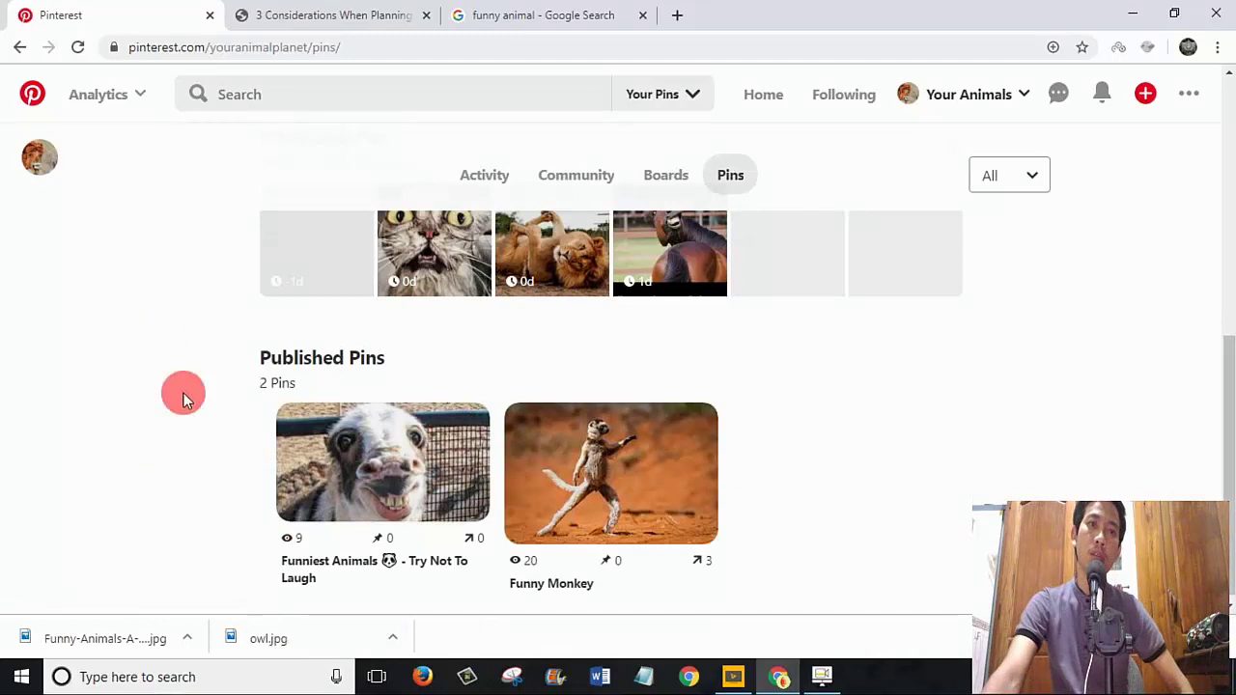
pyautogui.scroll(2, 502, 406)
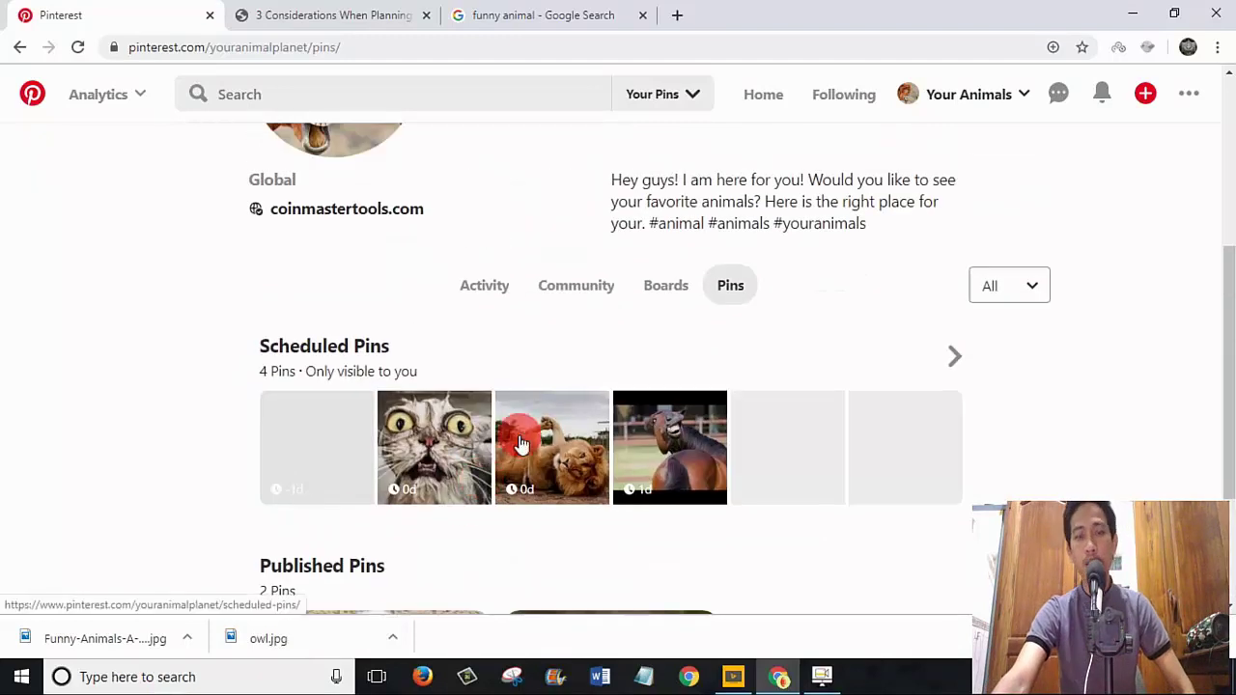